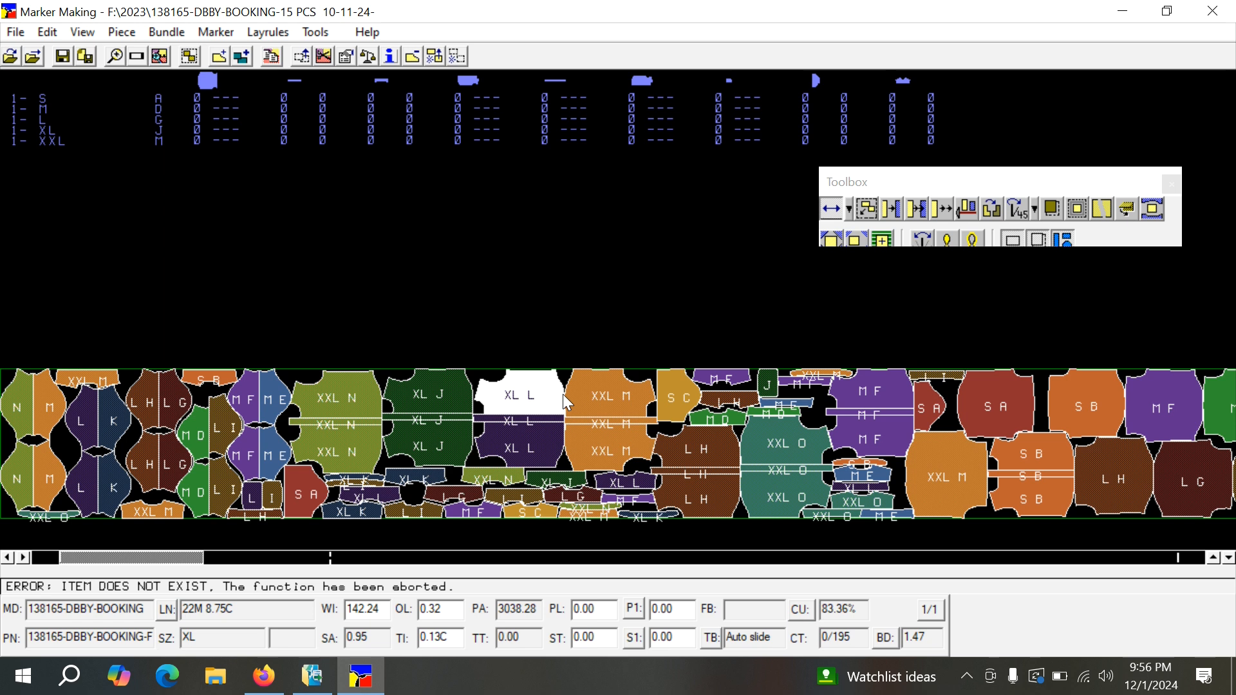
Open toolbar customization and move its dialog nearer the centre of the window.
{"action": "left_click", "coordinate": [577, 399]}
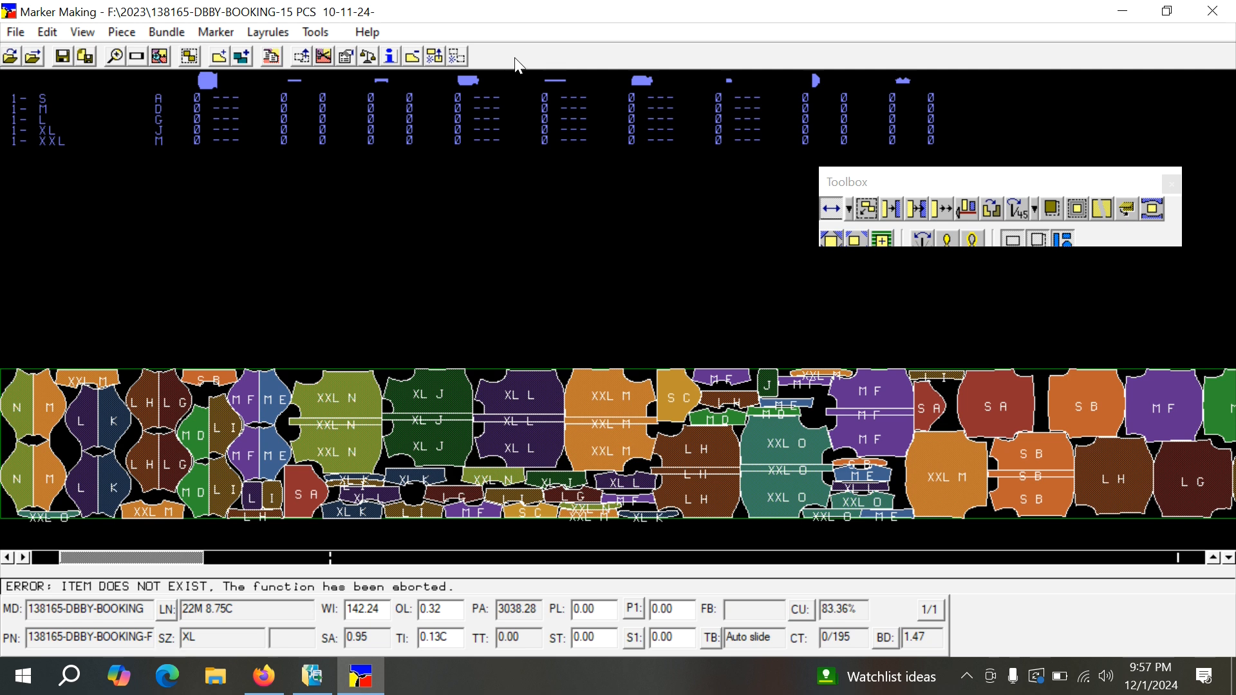
{"action": "double_click", "coordinate": [567, 54]}
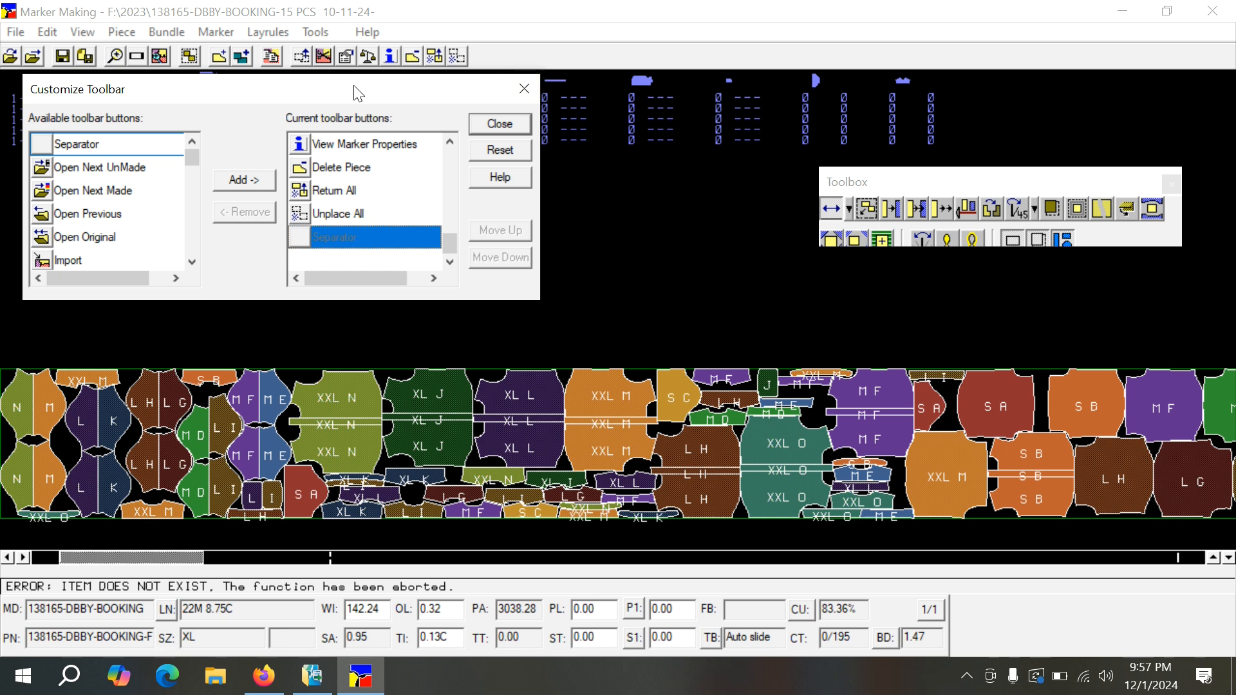
{"action": "left_click_drag", "start_coordinate": [332, 90], "coordinate": [570, 107]}
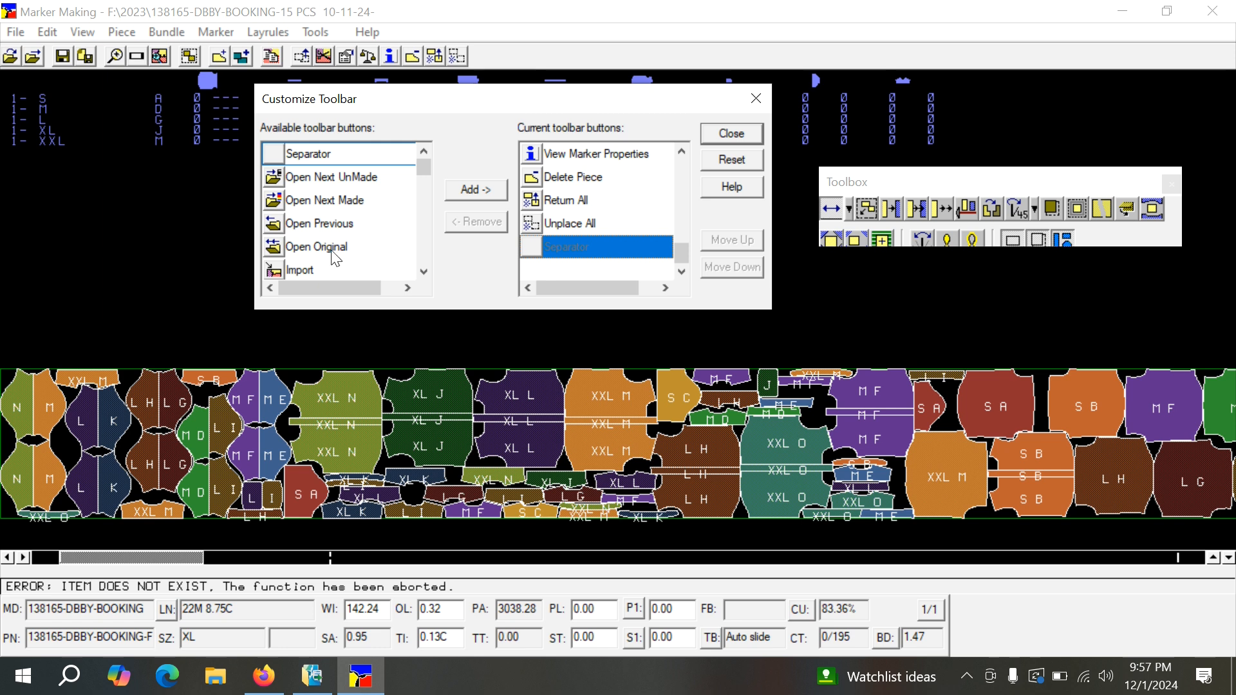
Look through the available toolbar buttons, from the file commands to the block and buffer commands.
{"action": "scroll", "coordinate": [335, 258], "scroll_direction": "down", "scroll_amount": 1}
{"action": "scroll", "coordinate": [334, 258], "scroll_direction": "down", "scroll_amount": 4}
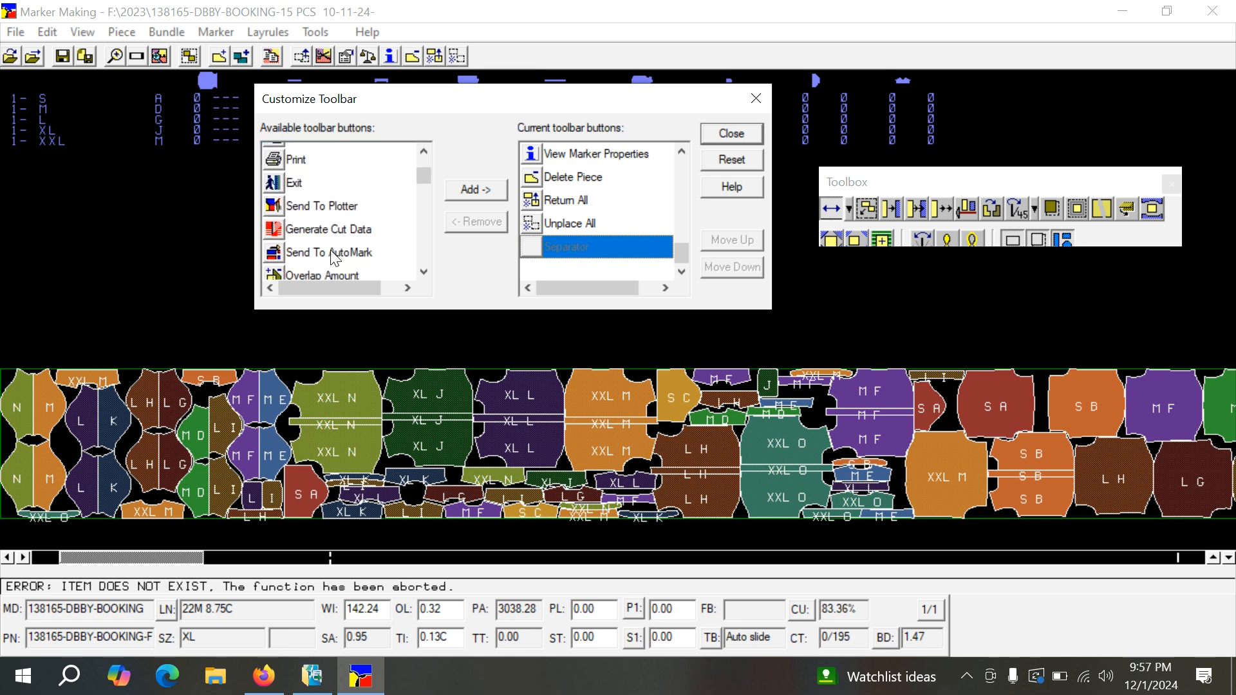
{"action": "scroll", "coordinate": [333, 256], "scroll_direction": "down", "scroll_amount": 2}
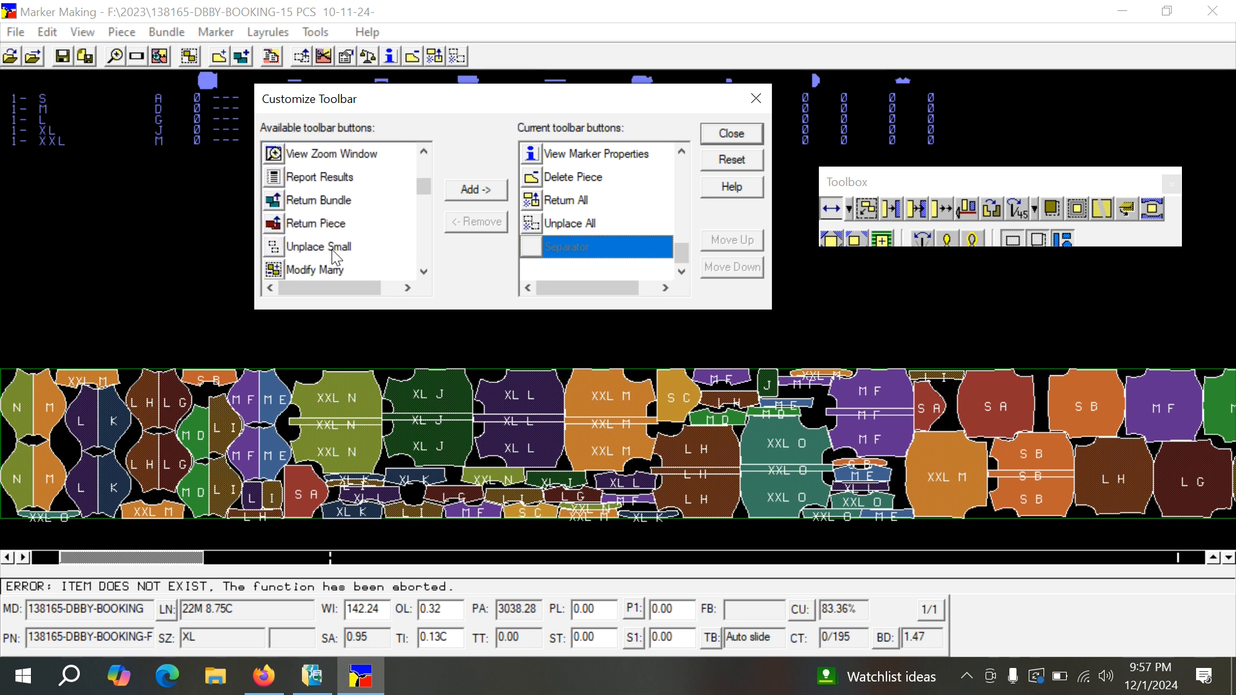
{"action": "scroll", "coordinate": [334, 258], "scroll_direction": "down", "scroll_amount": 1}
{"action": "scroll", "coordinate": [337, 258], "scroll_direction": "down", "scroll_amount": 1}
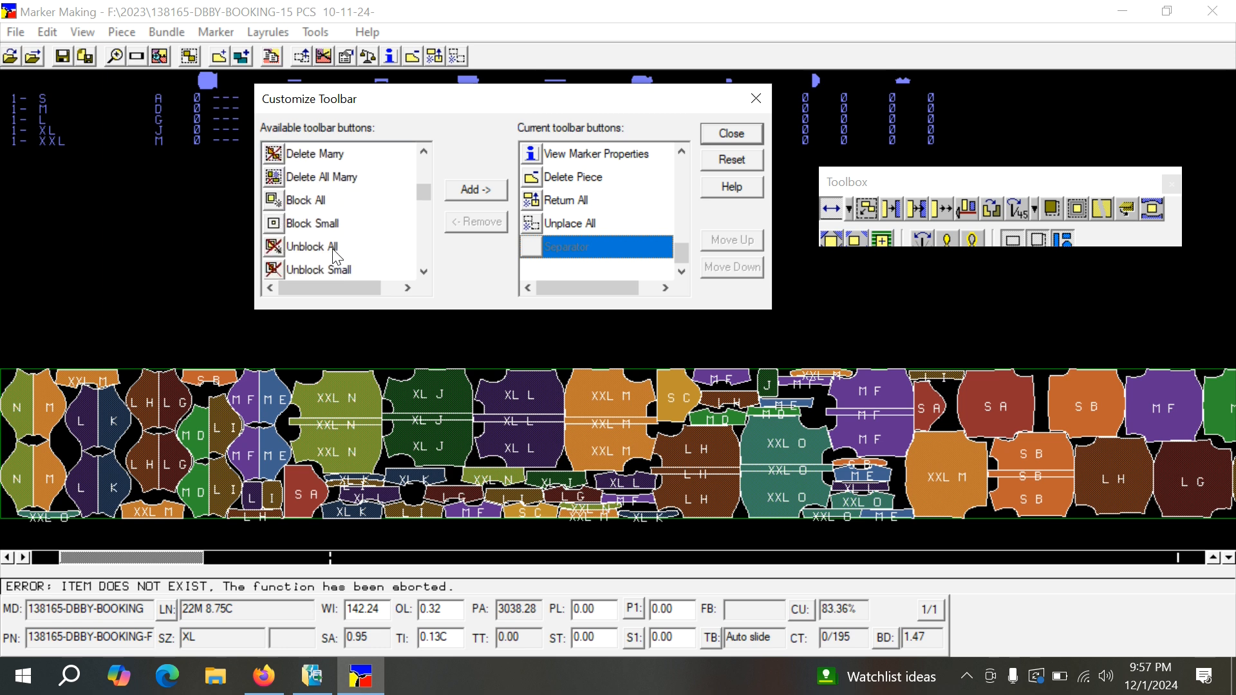
{"action": "scroll", "coordinate": [336, 252], "scroll_direction": "down", "scroll_amount": 1}
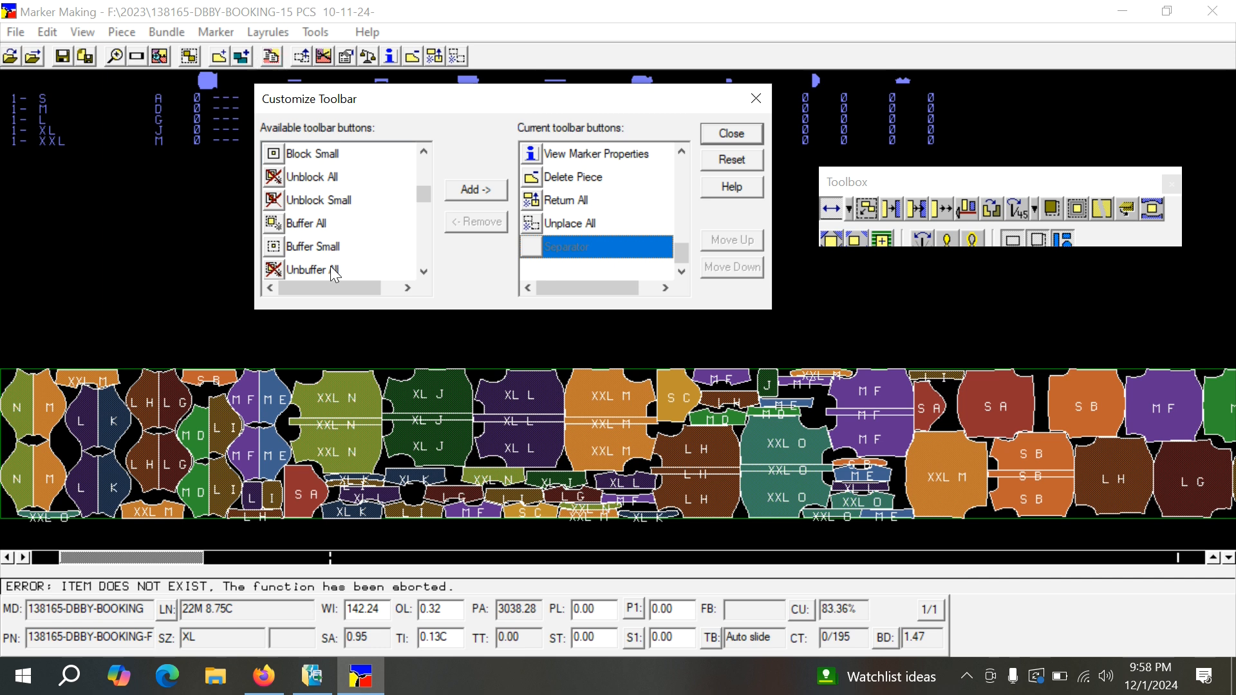
{"action": "scroll", "coordinate": [337, 259], "scroll_direction": "up", "scroll_amount": 2}
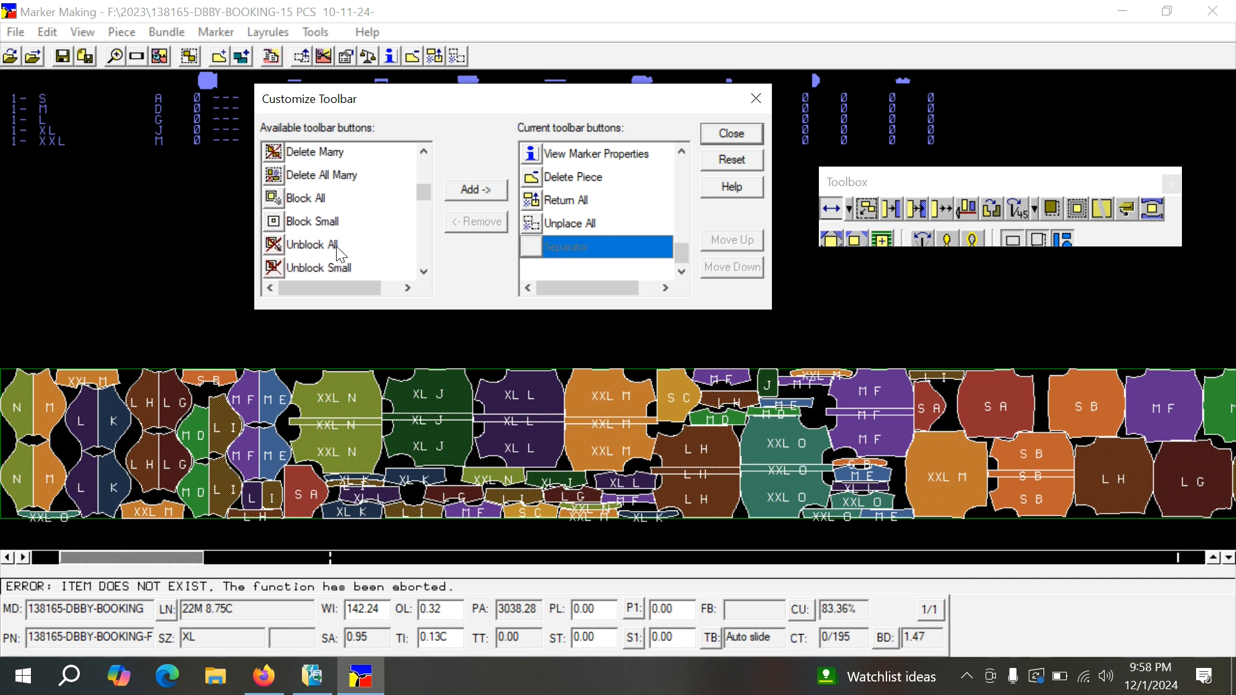
{"action": "scroll", "coordinate": [339, 256], "scroll_direction": "up", "scroll_amount": 1}
{"action": "scroll", "coordinate": [337, 249], "scroll_direction": "up", "scroll_amount": 1}
{"action": "scroll", "coordinate": [337, 244], "scroll_direction": "up", "scroll_amount": 1}
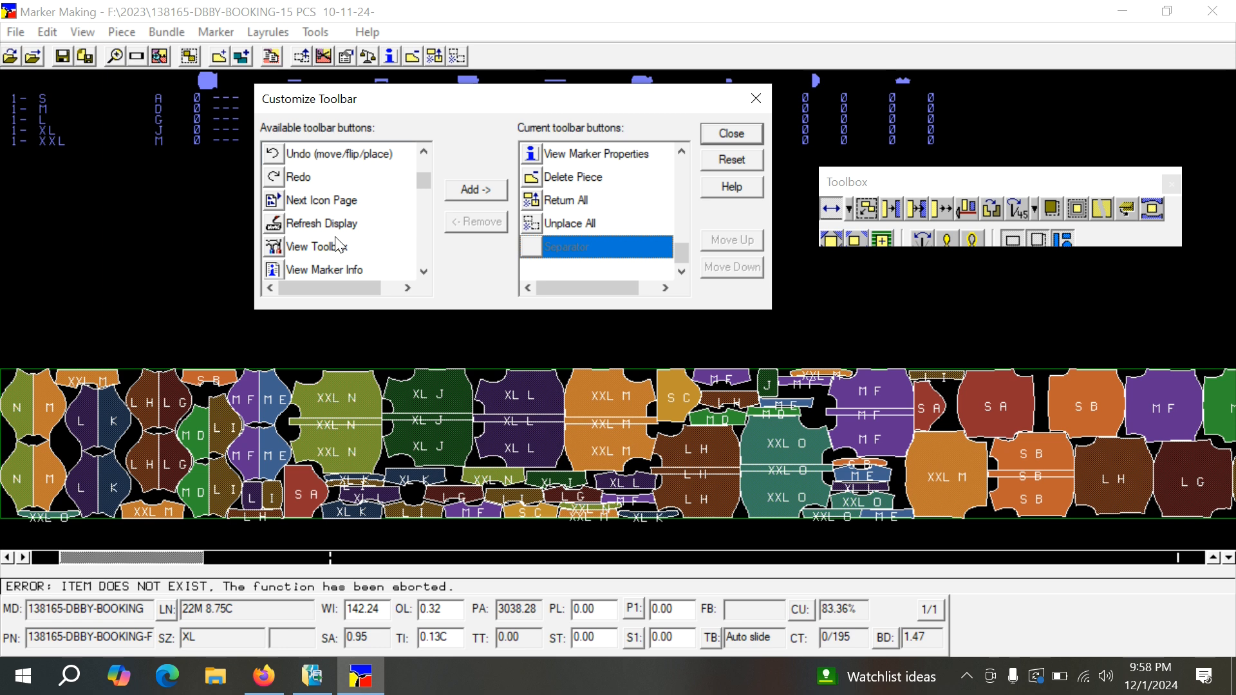
{"action": "scroll", "coordinate": [321, 214], "scroll_direction": "up", "scroll_amount": 1}
{"action": "scroll", "coordinate": [321, 220], "scroll_direction": "up", "scroll_amount": 1}
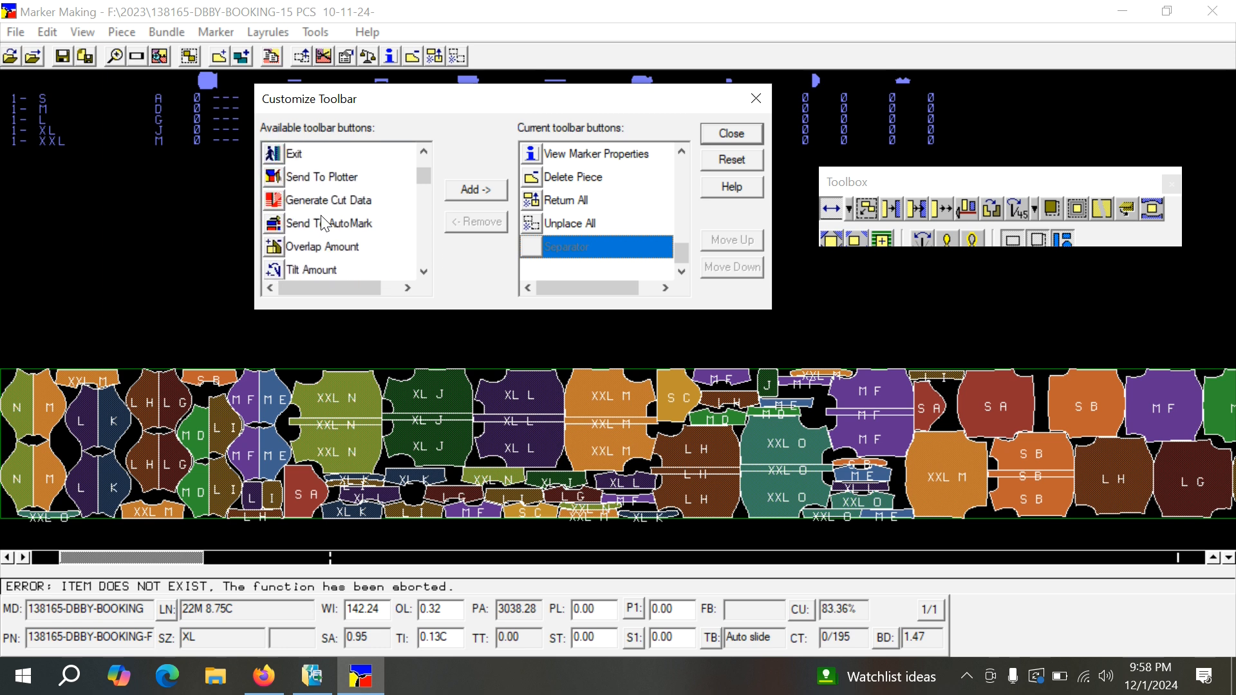
{"action": "scroll", "coordinate": [321, 222], "scroll_direction": "up", "scroll_amount": 1}
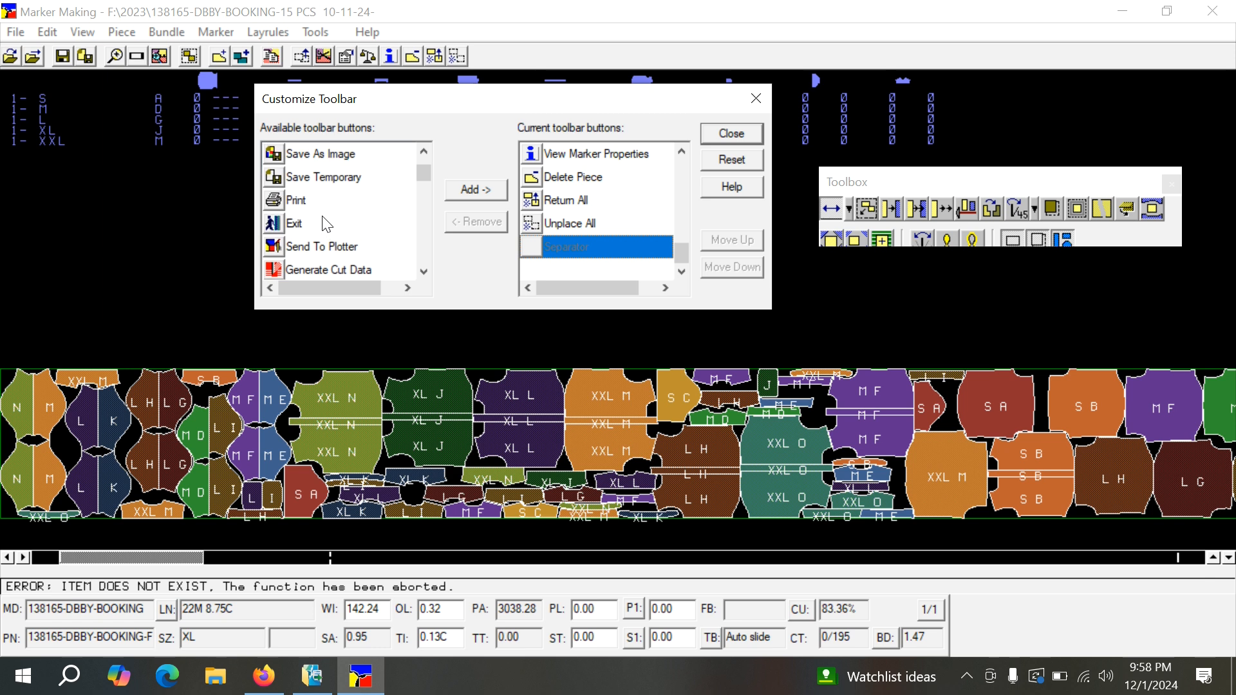
Add the Print and Send To Plotter buttons to the current toolbar.
{"action": "left_click", "coordinate": [300, 210]}
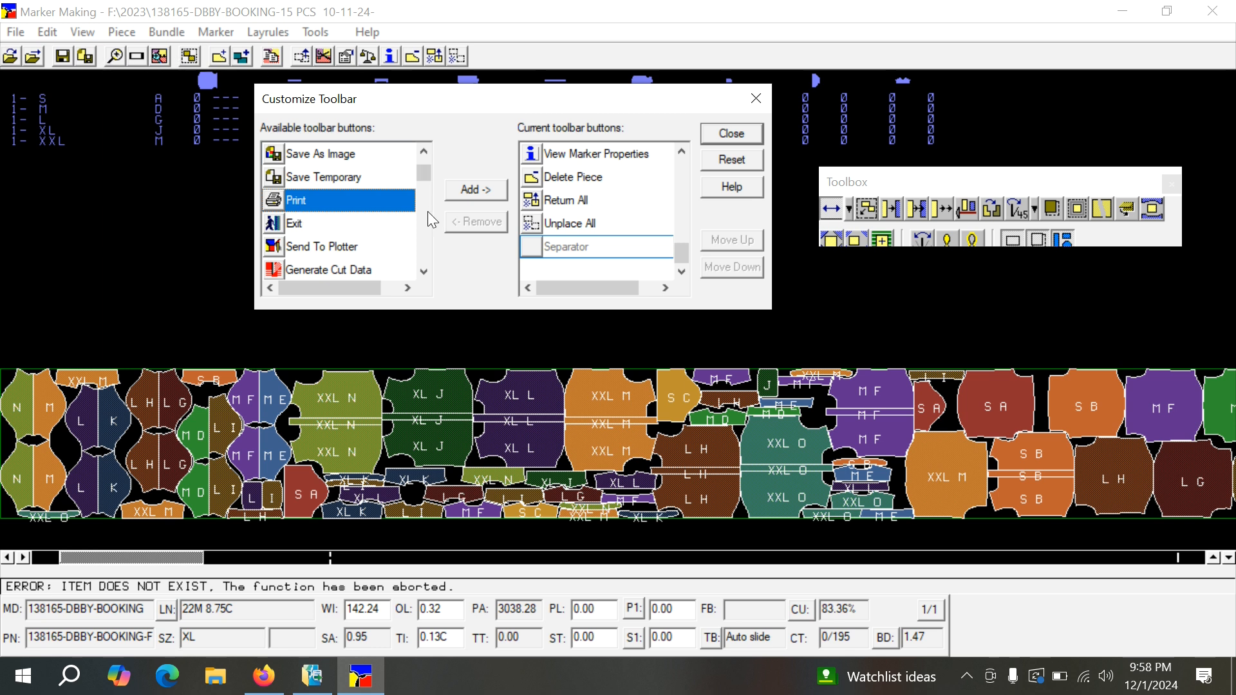
{"action": "left_click", "coordinate": [474, 190]}
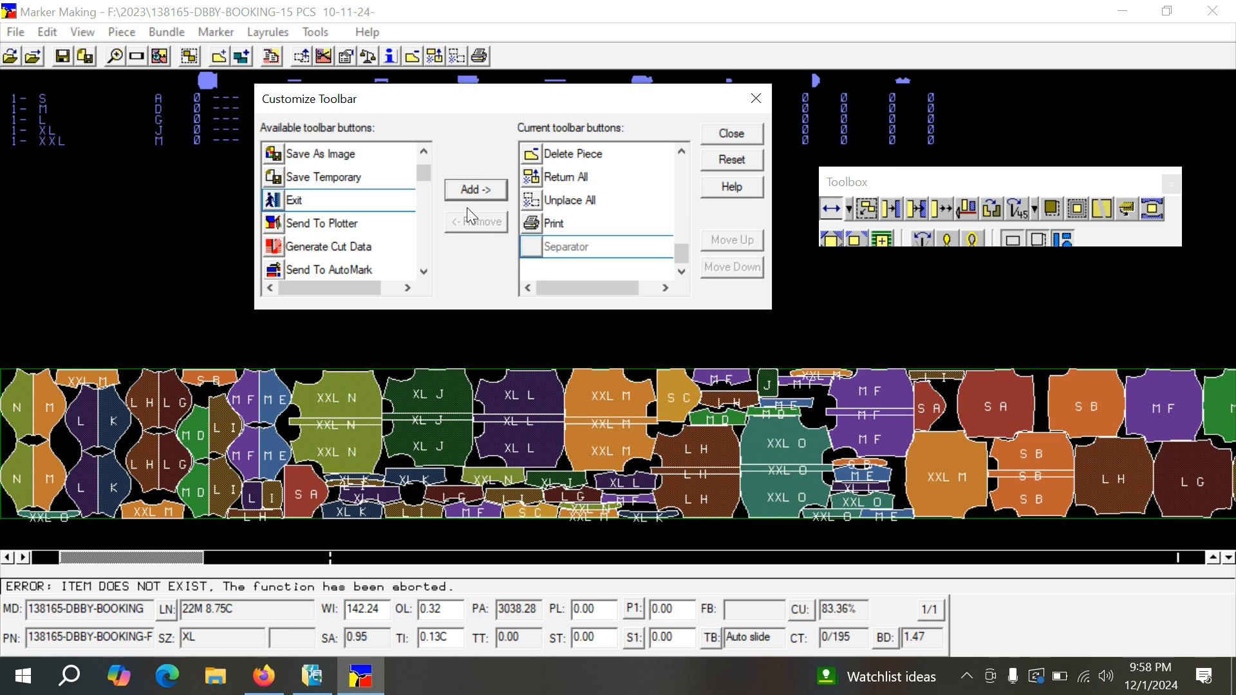
{"action": "left_click", "coordinate": [330, 225]}
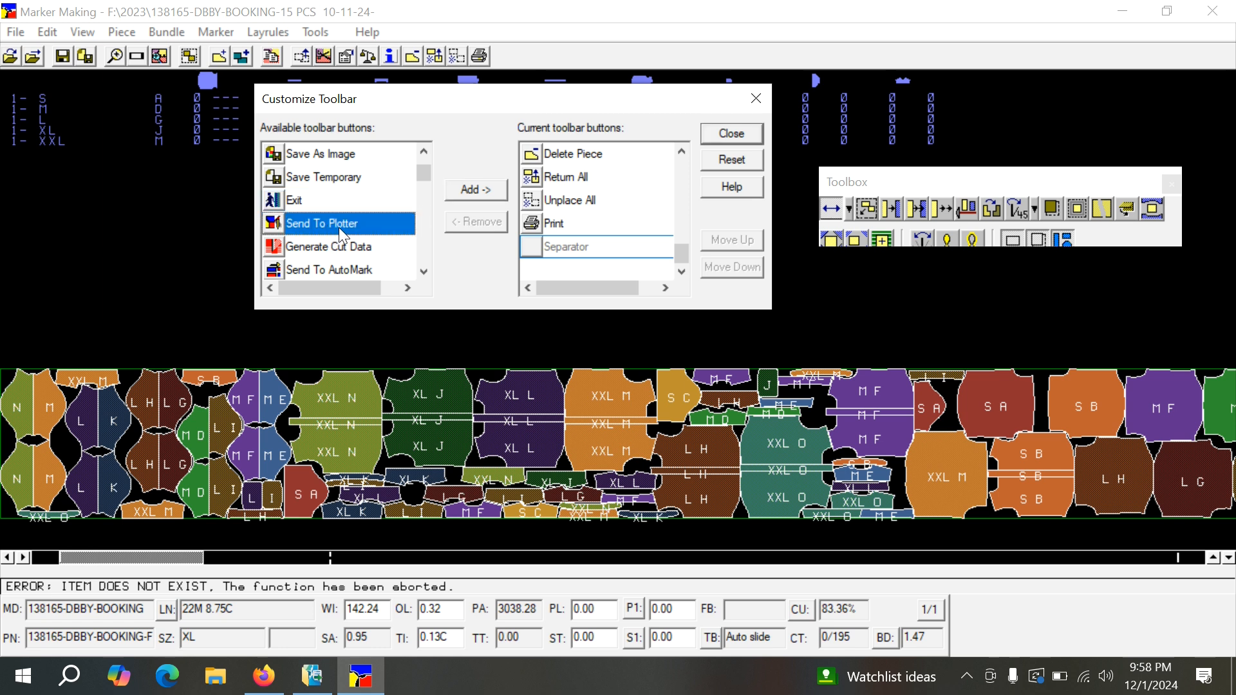
{"action": "left_click", "coordinate": [471, 190]}
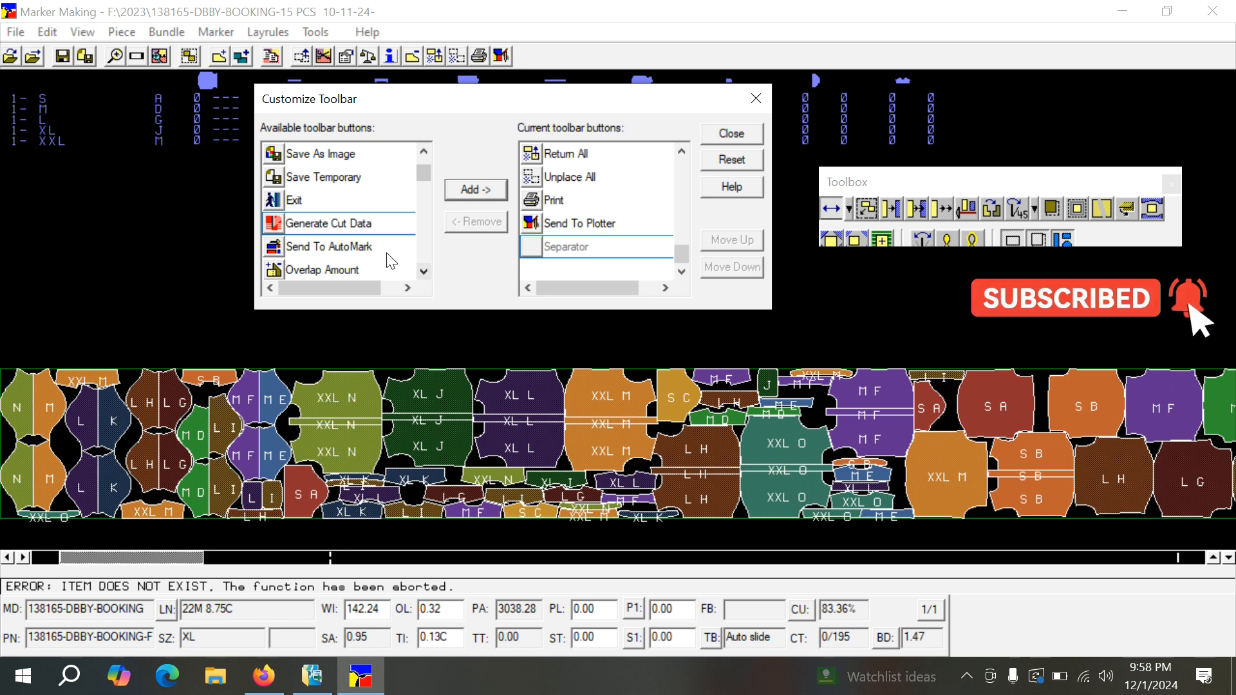
Add a separator after Send To Plotter and another one directly before Print in the current toolbar buttons.
{"action": "scroll", "coordinate": [379, 237], "scroll_direction": "up", "scroll_amount": 2}
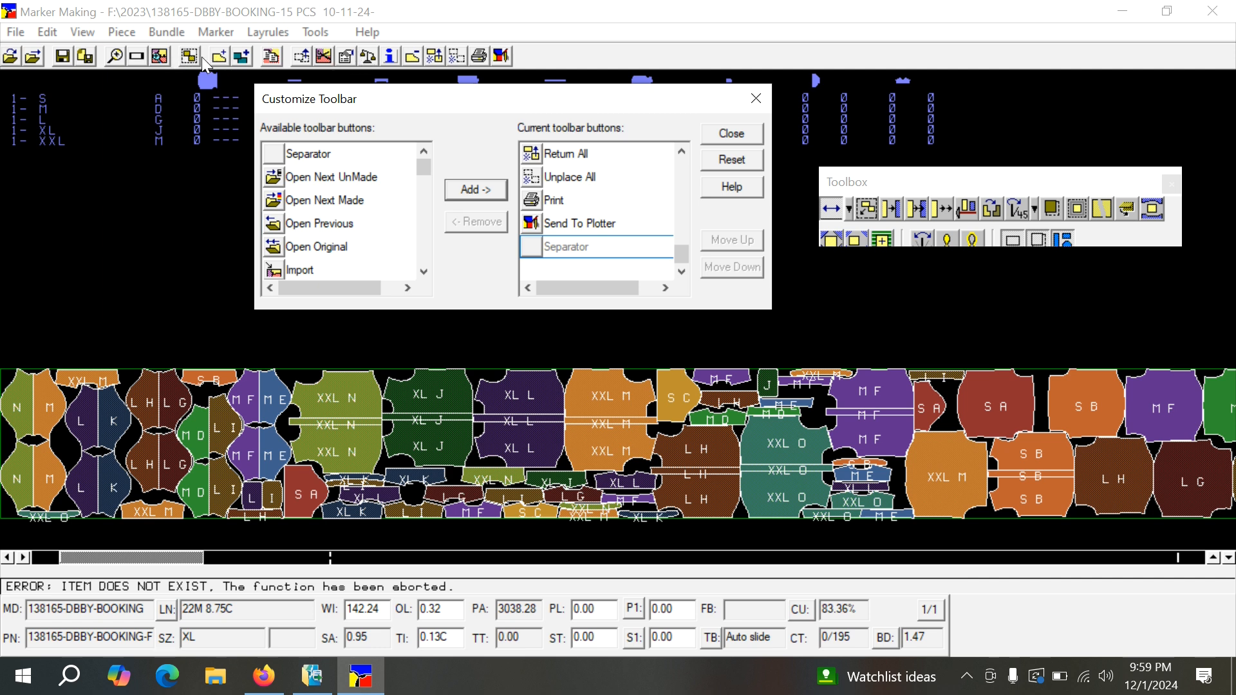
{"action": "left_click", "coordinate": [305, 157]}
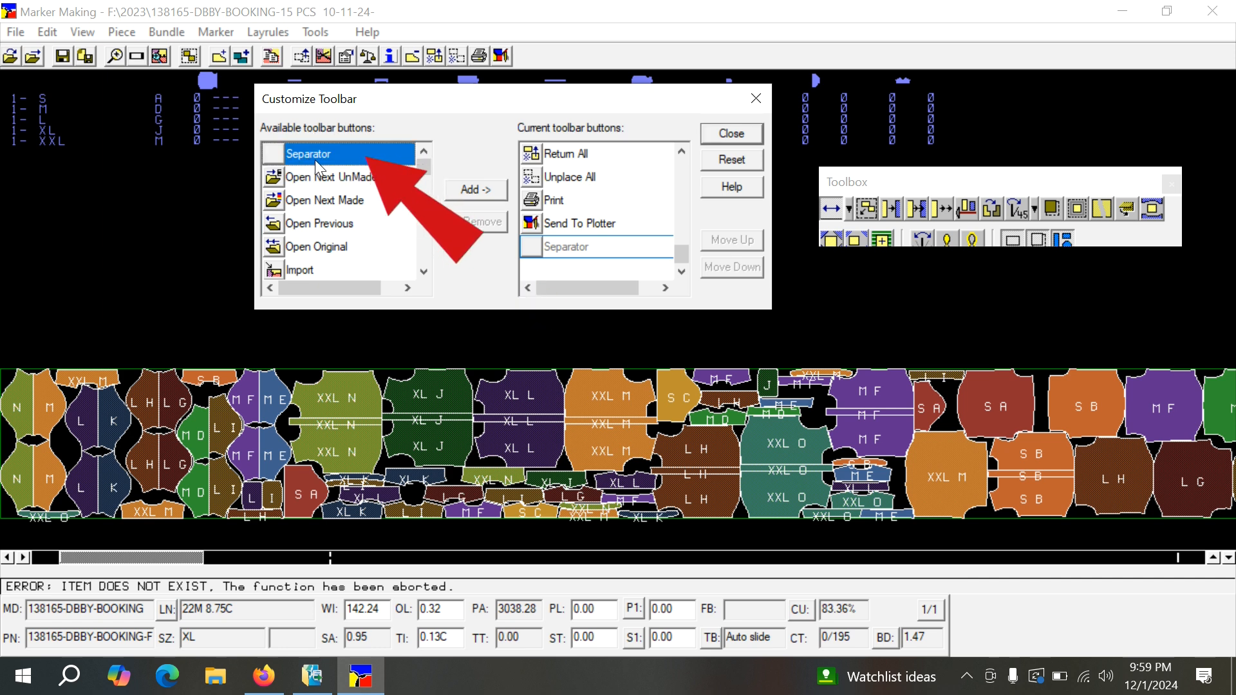
{"action": "left_click", "coordinate": [482, 190]}
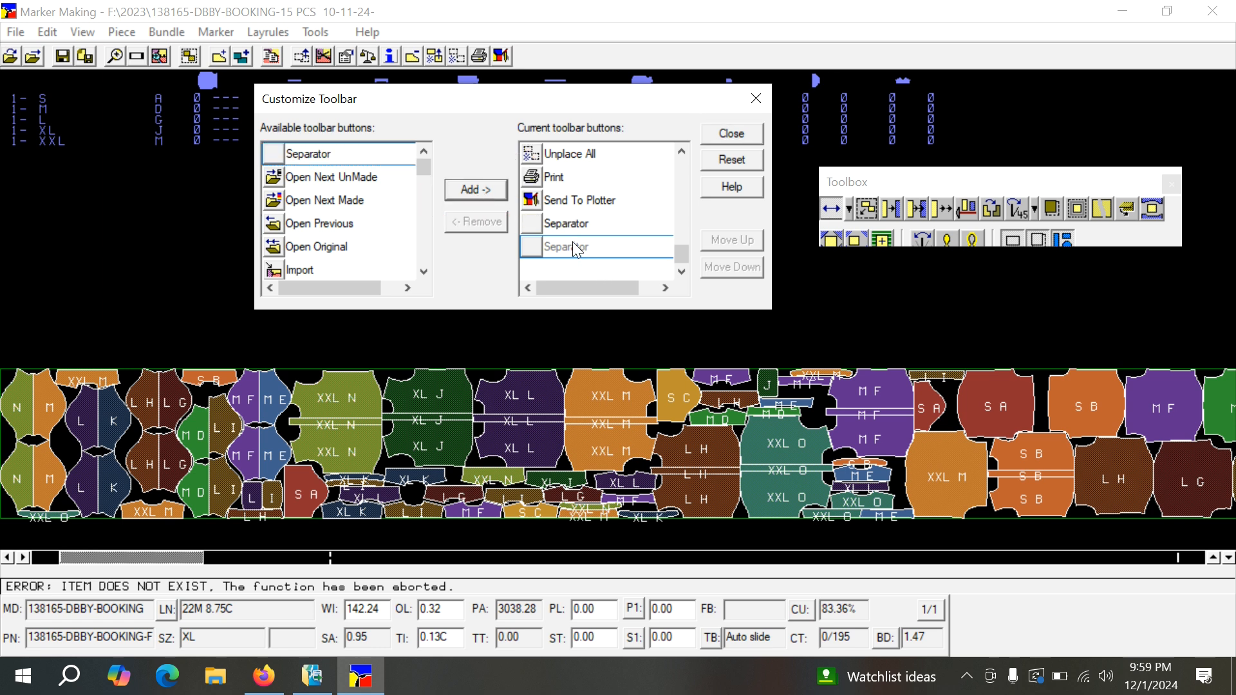
{"action": "left_click", "coordinate": [551, 181]}
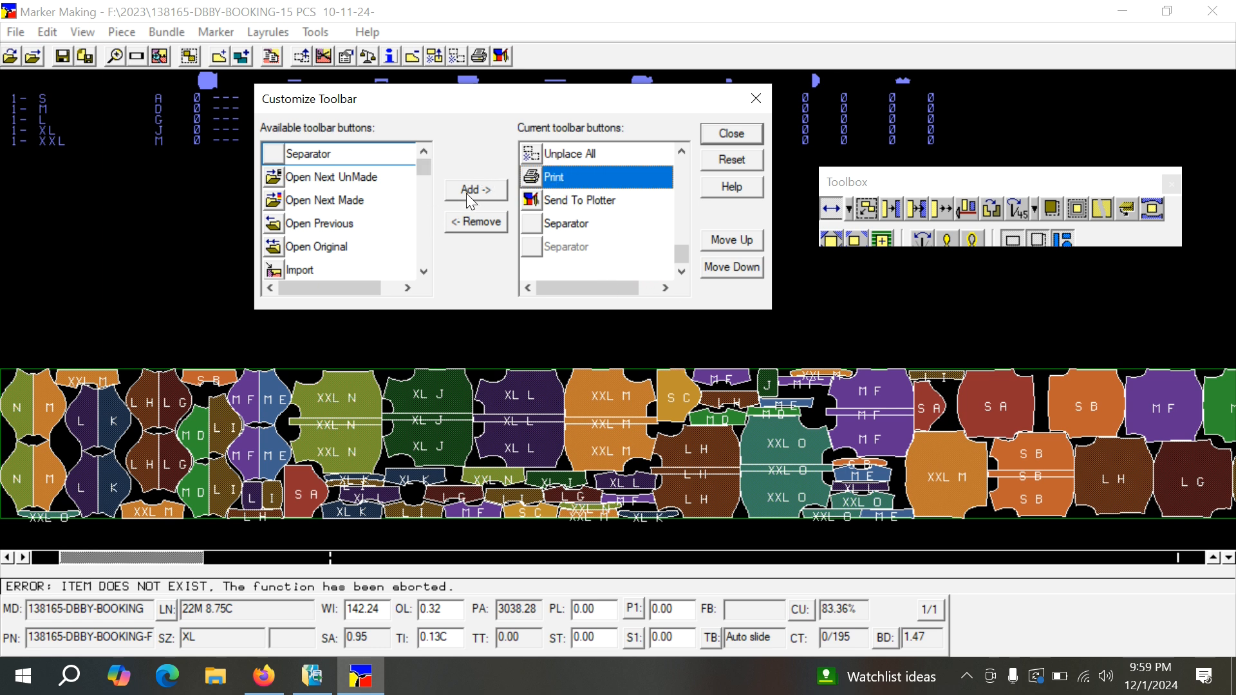
{"action": "left_click", "coordinate": [346, 154]}
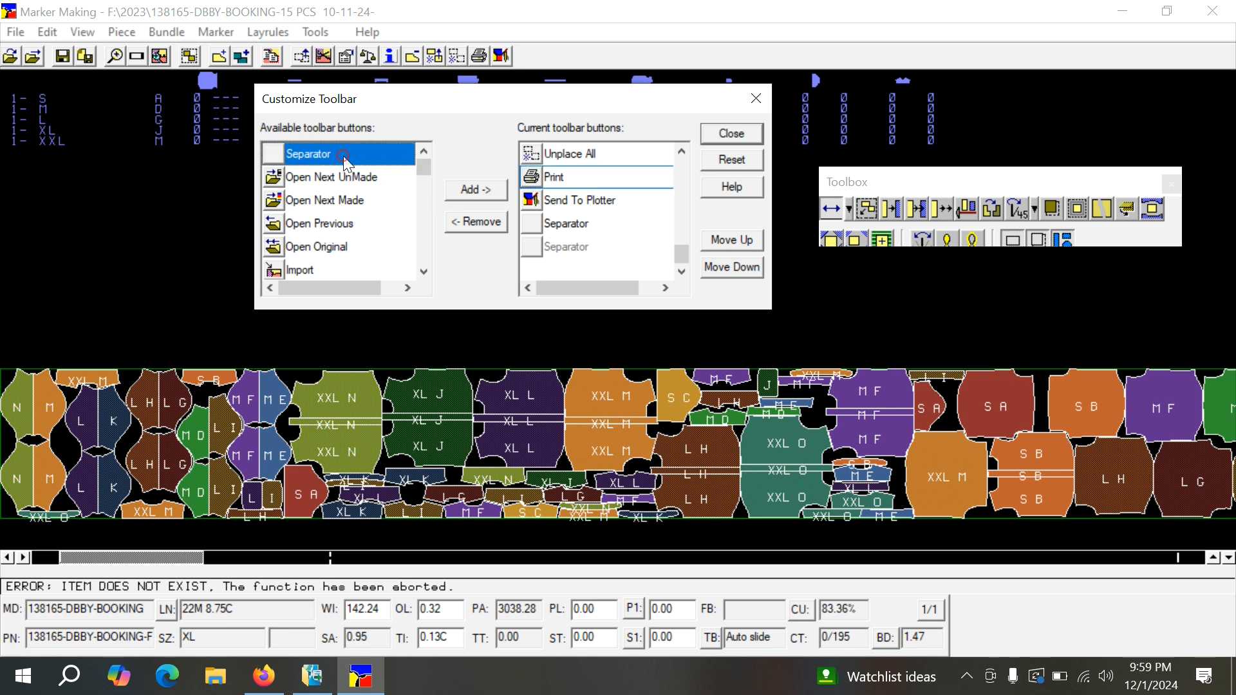
{"action": "left_click", "coordinate": [467, 193]}
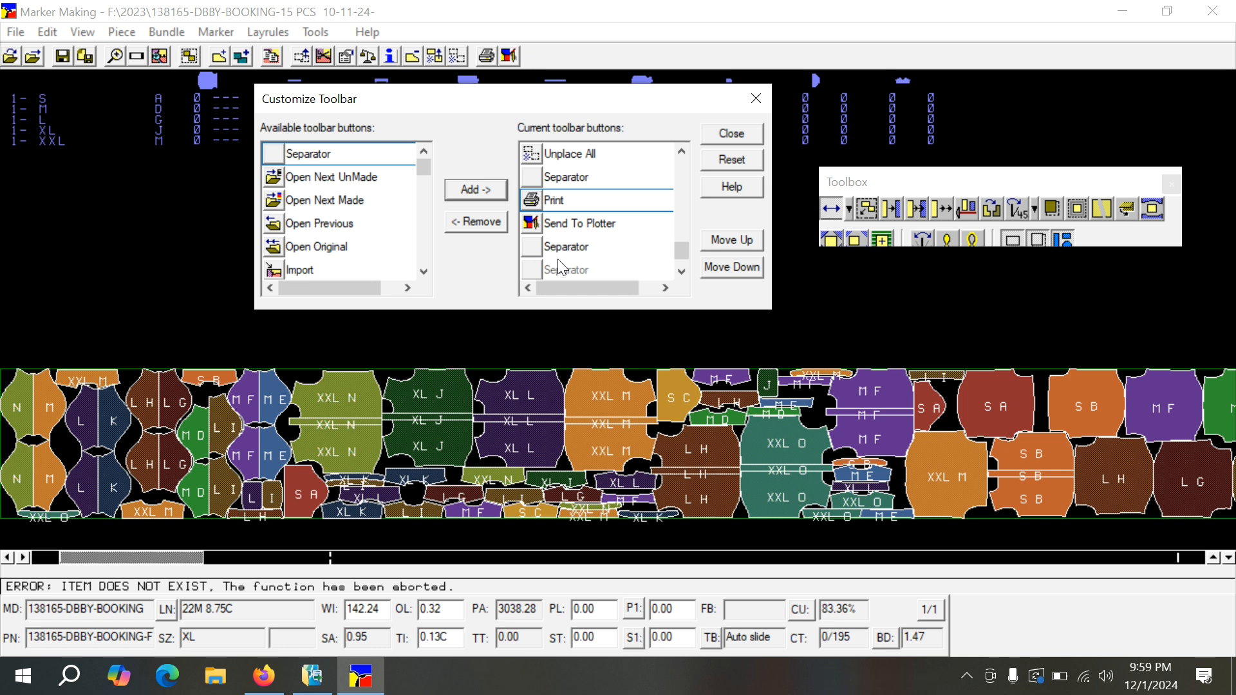
Add a bundle command button between the new separator and Print, and close toolbar customization.
{"action": "scroll", "coordinate": [563, 252], "scroll_direction": "up", "scroll_amount": 1}
{"action": "scroll", "coordinate": [561, 251], "scroll_direction": "up", "scroll_amount": 2}
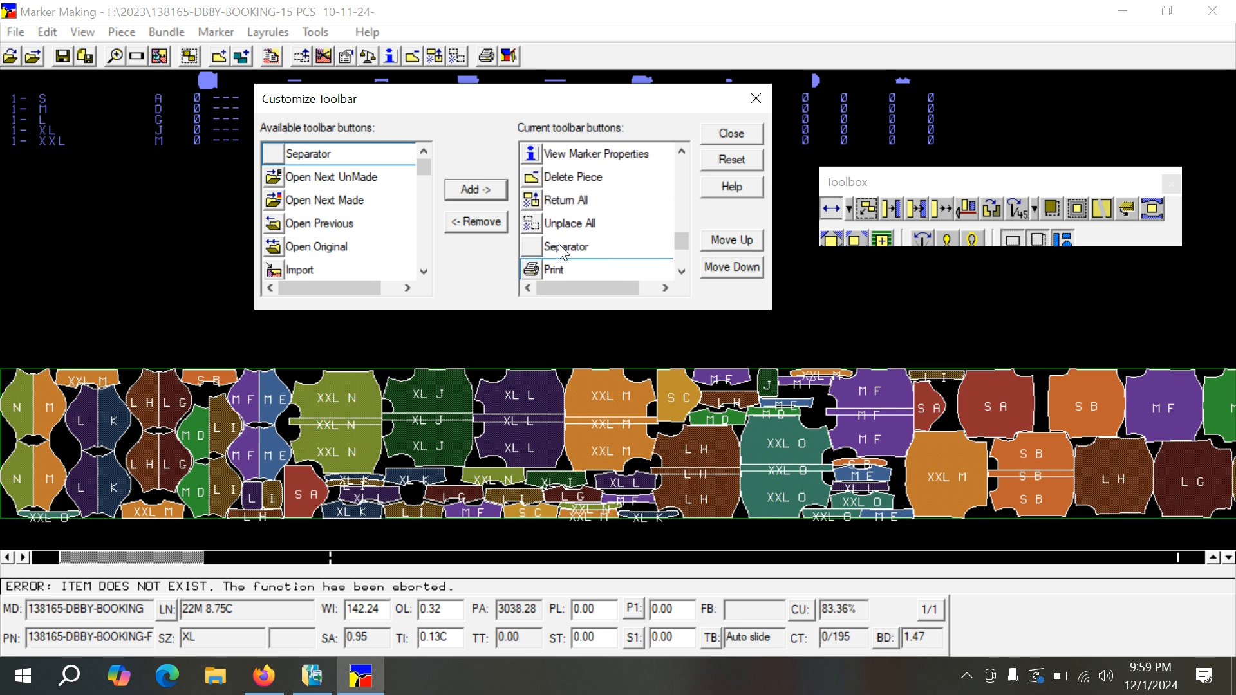
{"action": "scroll", "coordinate": [562, 251], "scroll_direction": "up", "scroll_amount": 3}
{"action": "scroll", "coordinate": [562, 252], "scroll_direction": "up", "scroll_amount": 5}
{"action": "scroll", "coordinate": [562, 252], "scroll_direction": "up", "scroll_amount": 2}
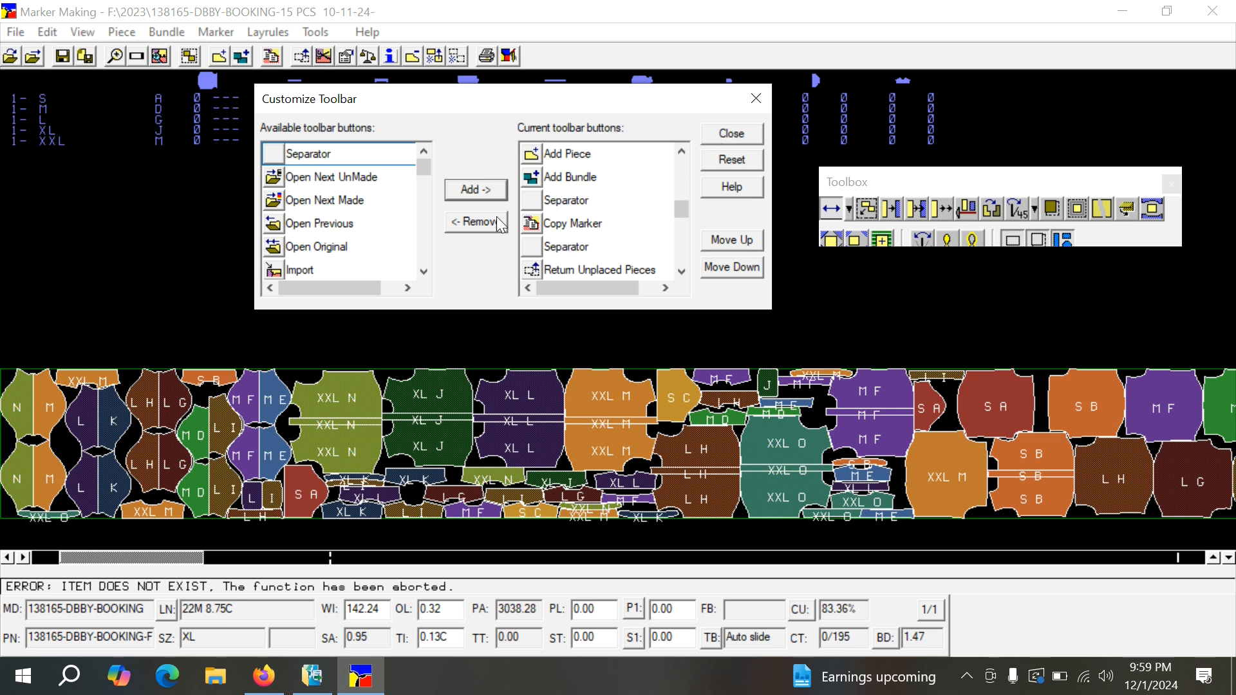
{"action": "scroll", "coordinate": [367, 235], "scroll_direction": "down", "scroll_amount": 1}
{"action": "scroll", "coordinate": [364, 233], "scroll_direction": "down", "scroll_amount": 3}
{"action": "scroll", "coordinate": [357, 231], "scroll_direction": "down", "scroll_amount": 3}
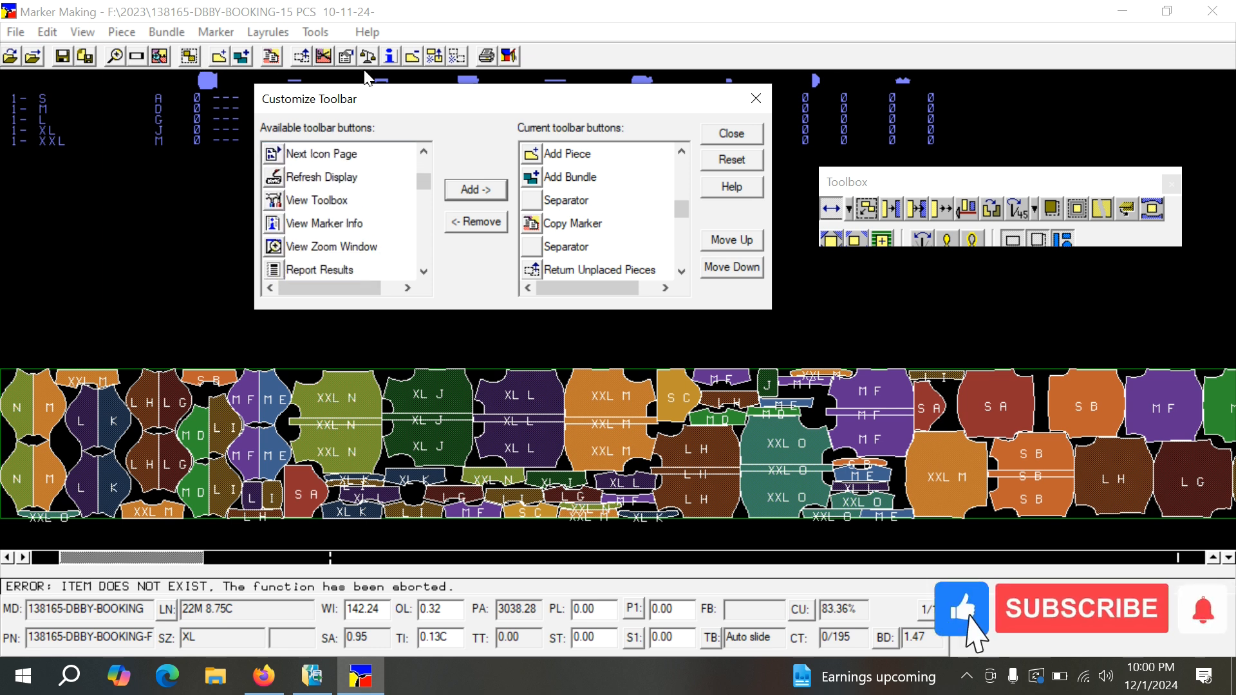
{"action": "scroll", "coordinate": [343, 244], "scroll_direction": "down", "scroll_amount": 1}
{"action": "scroll", "coordinate": [343, 245], "scroll_direction": "down", "scroll_amount": 2}
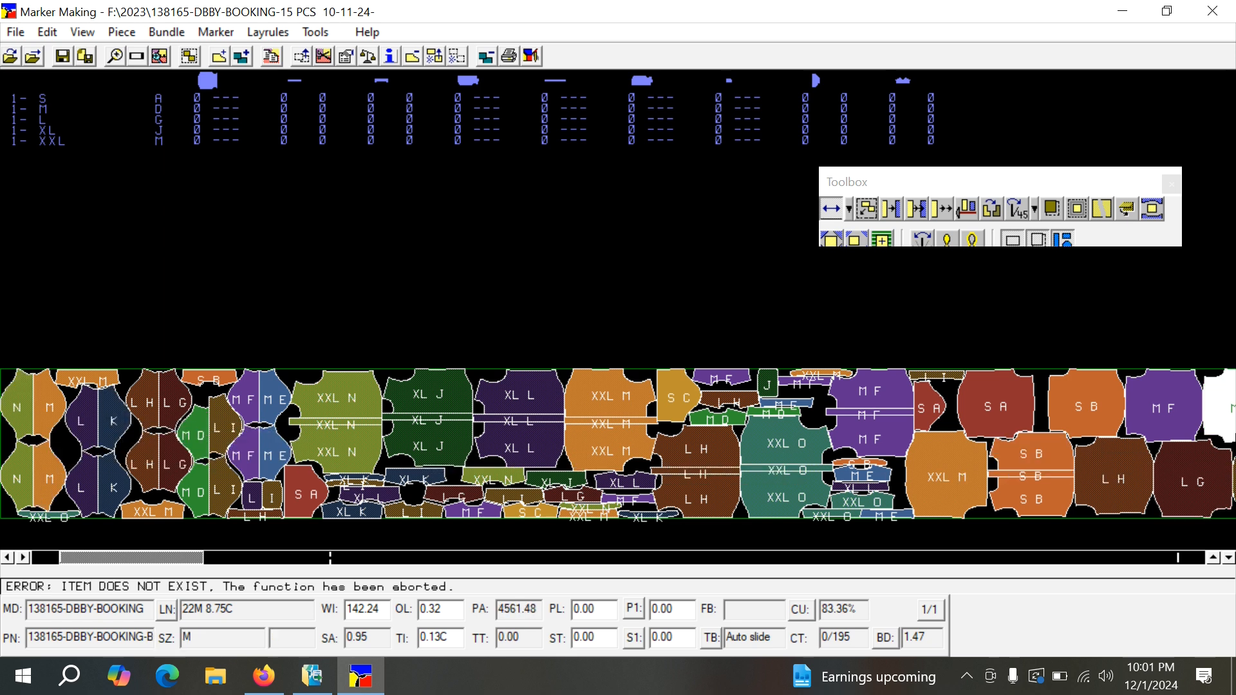
Inspect the marker at several zoom levels, show its full length, and switch back to Big Scale.
{"action": "scroll", "coordinate": [1177, 426], "scroll_direction": "down", "scroll_amount": 1}
{"action": "scroll", "coordinate": [1180, 432], "scroll_direction": "down", "scroll_amount": 3}
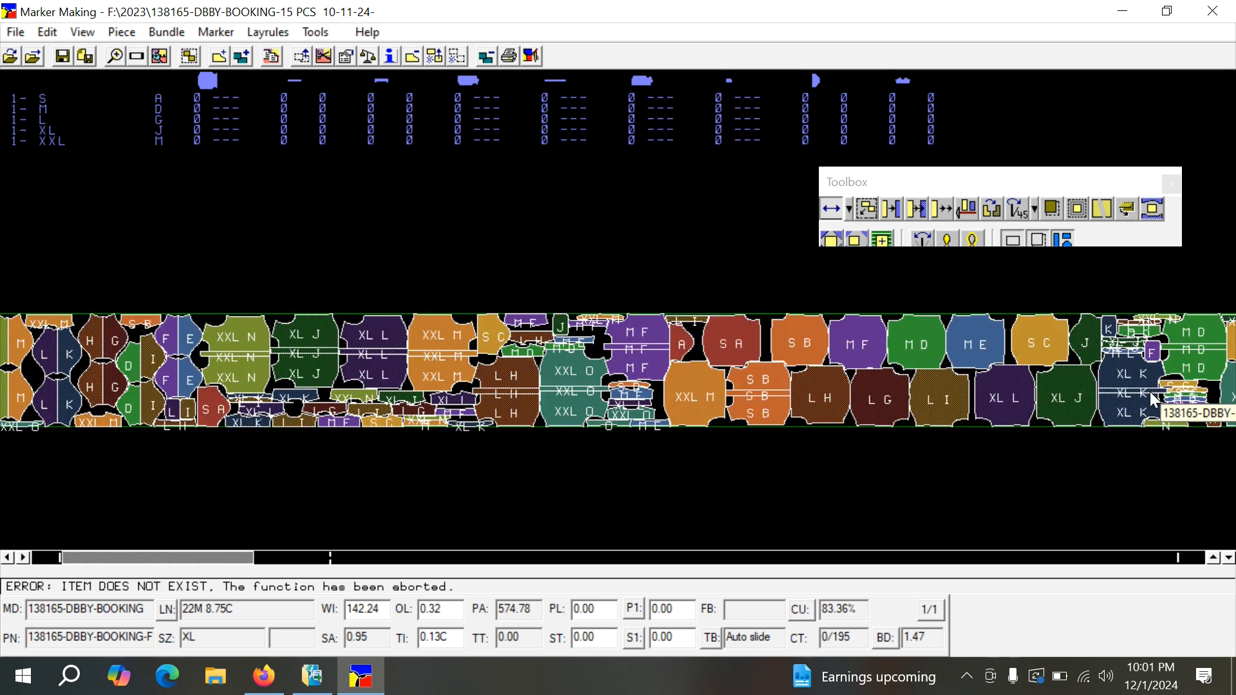
{"action": "scroll", "coordinate": [1108, 379], "scroll_direction": "down", "scroll_amount": 2}
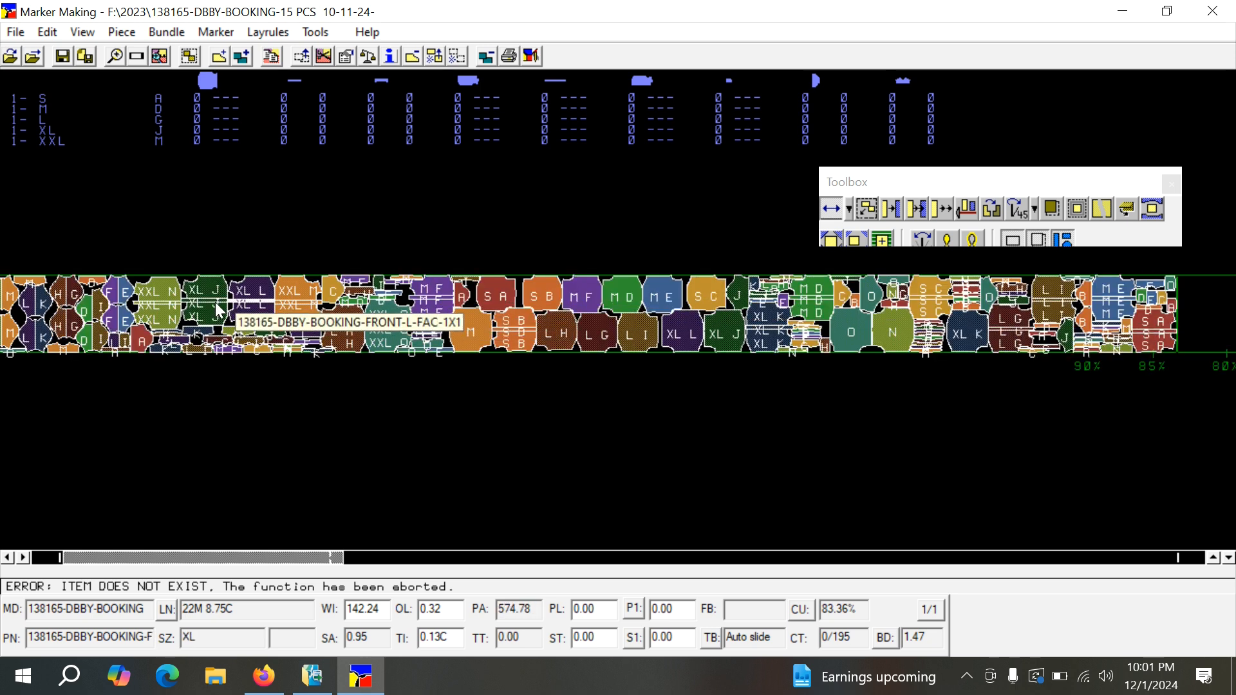
{"action": "scroll", "coordinate": [242, 290], "scroll_direction": "down", "scroll_amount": 1}
{"action": "scroll", "coordinate": [241, 284], "scroll_direction": "up", "scroll_amount": 3}
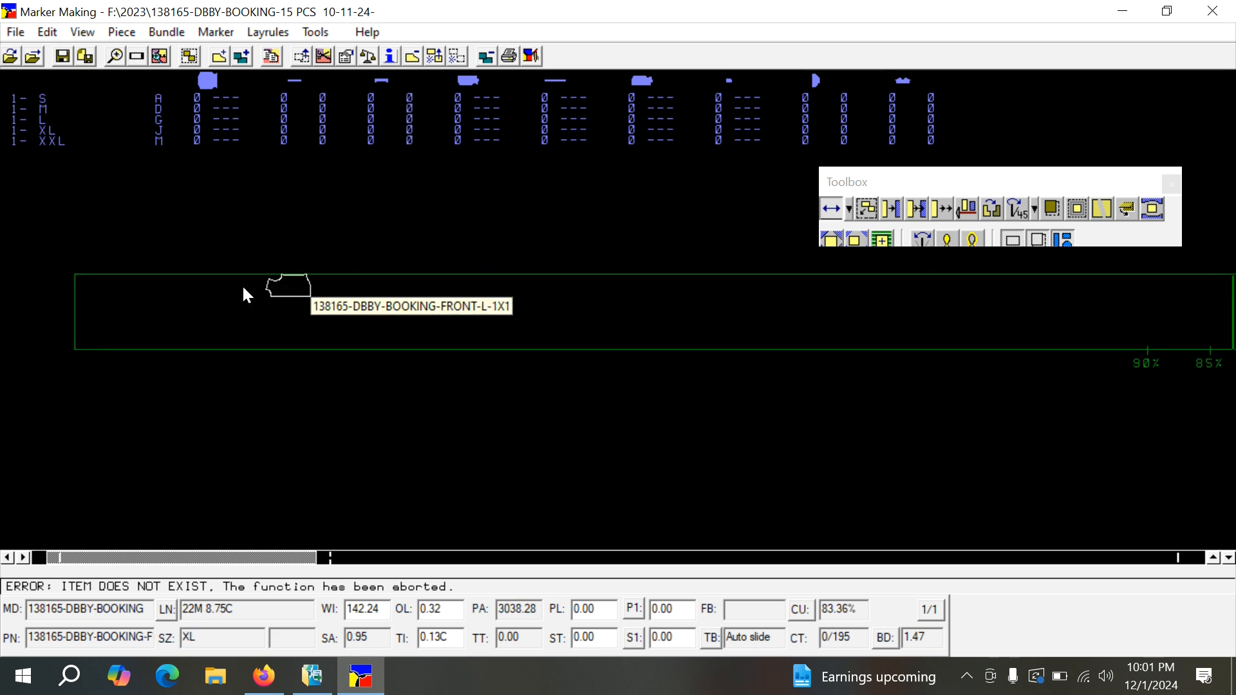
{"action": "scroll", "coordinate": [195, 283], "scroll_direction": "up", "scroll_amount": 1}
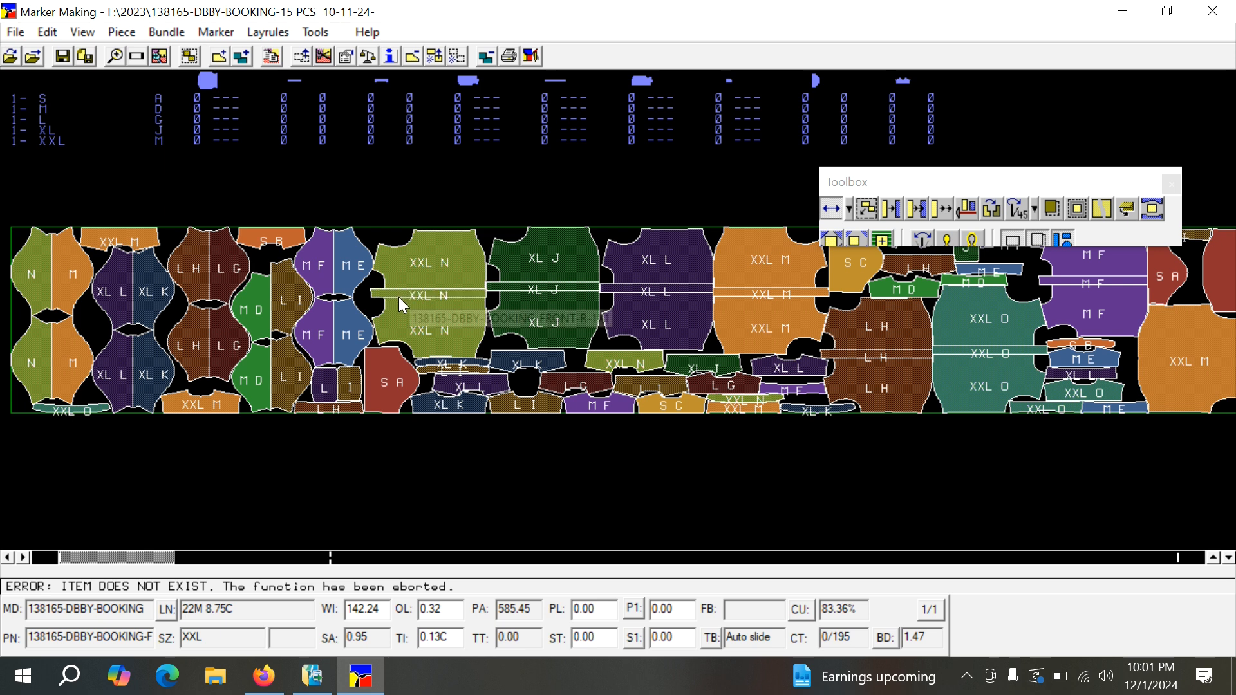
{"action": "left_click", "coordinate": [396, 302]}
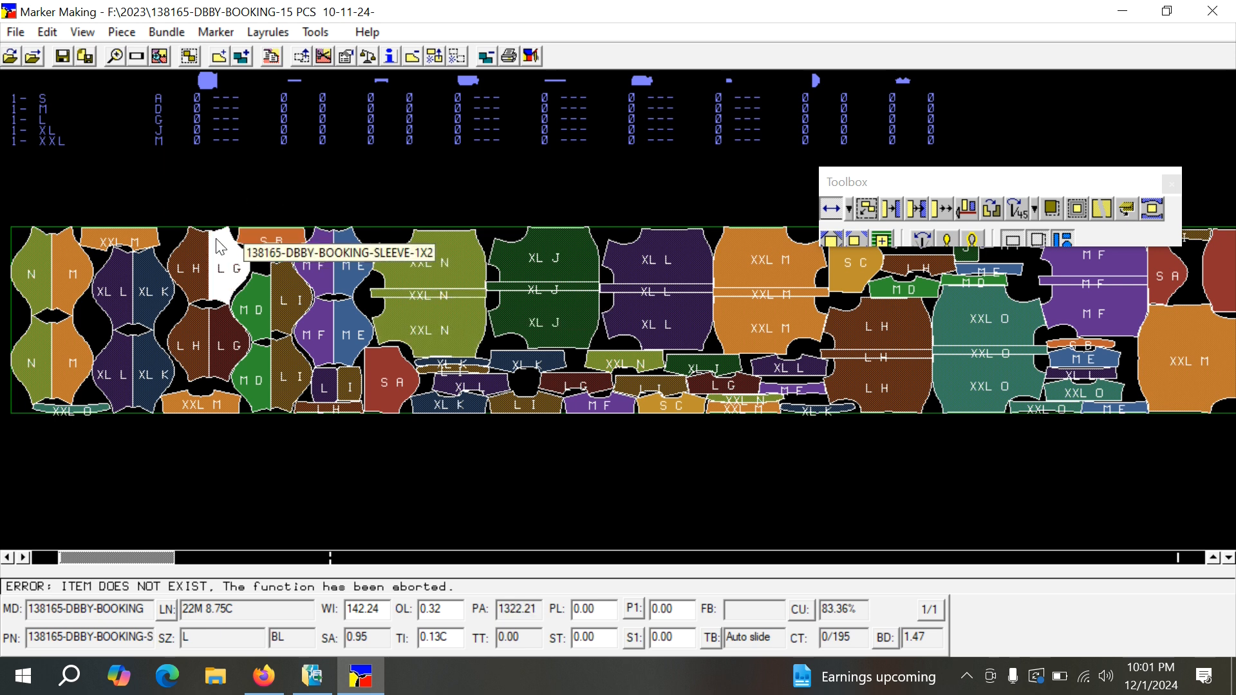
{"action": "left_click", "coordinate": [139, 56]}
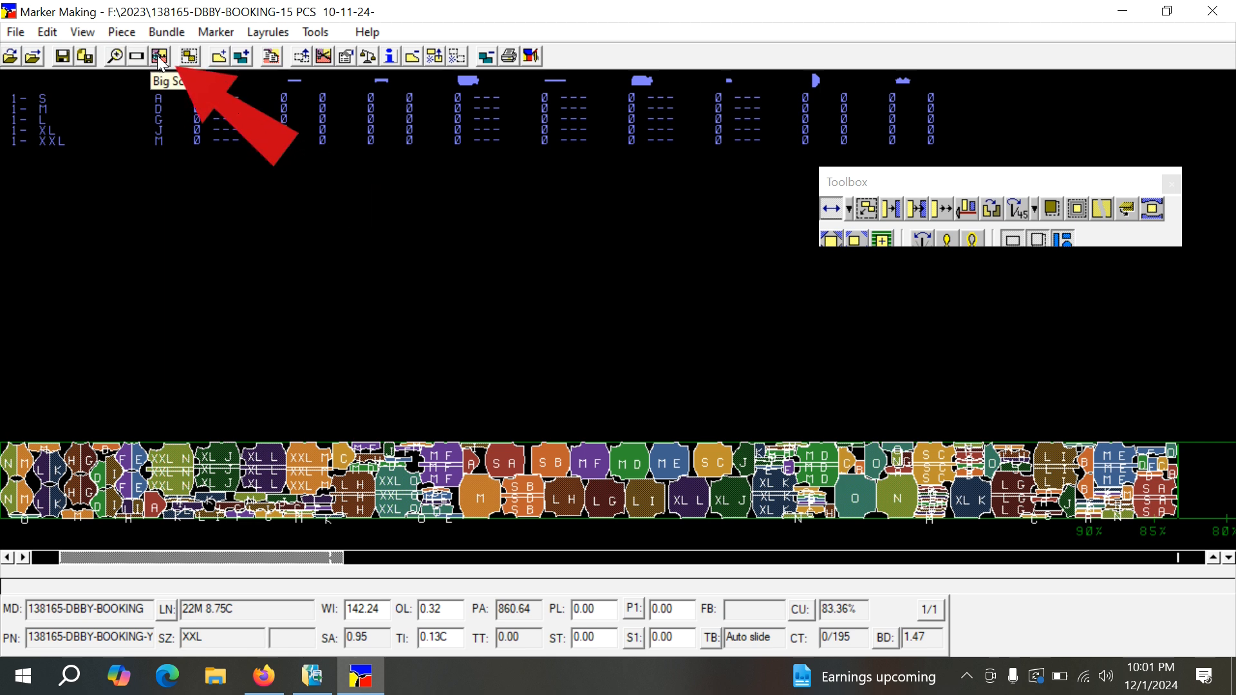
{"action": "left_click", "coordinate": [159, 58]}
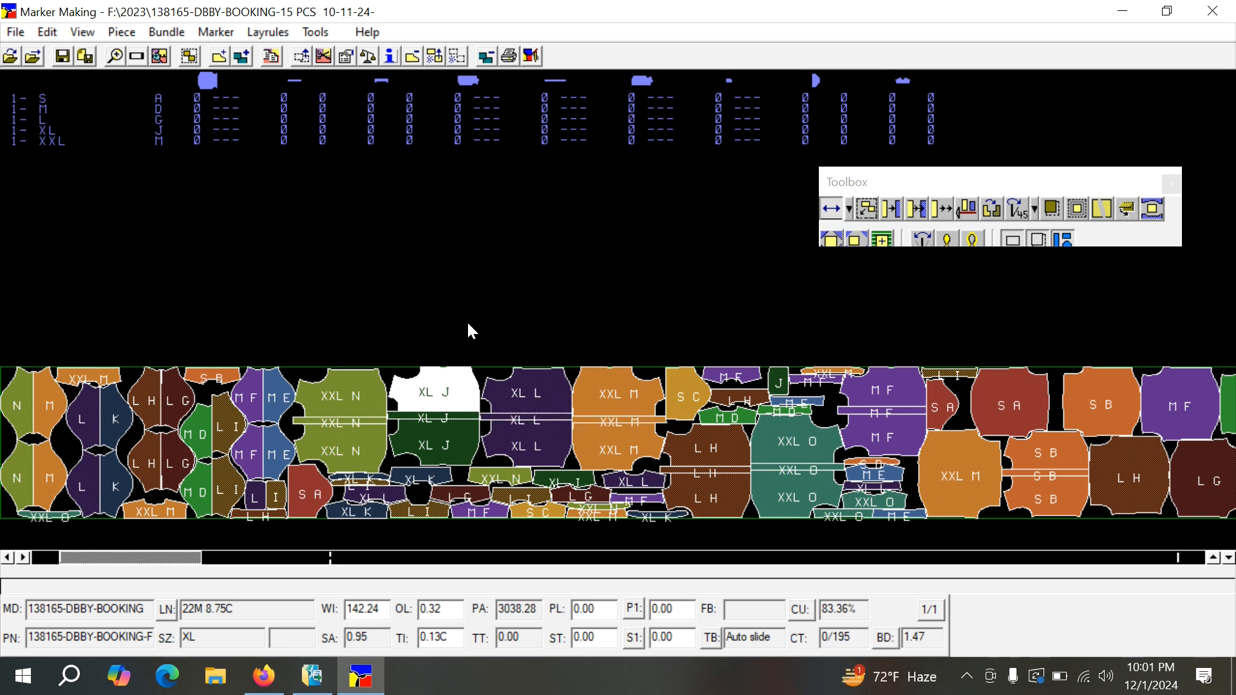
Unplace all pieces in the marker and return the unplaced pieces to the piece icons.
{"action": "left_click", "coordinate": [459, 57]}
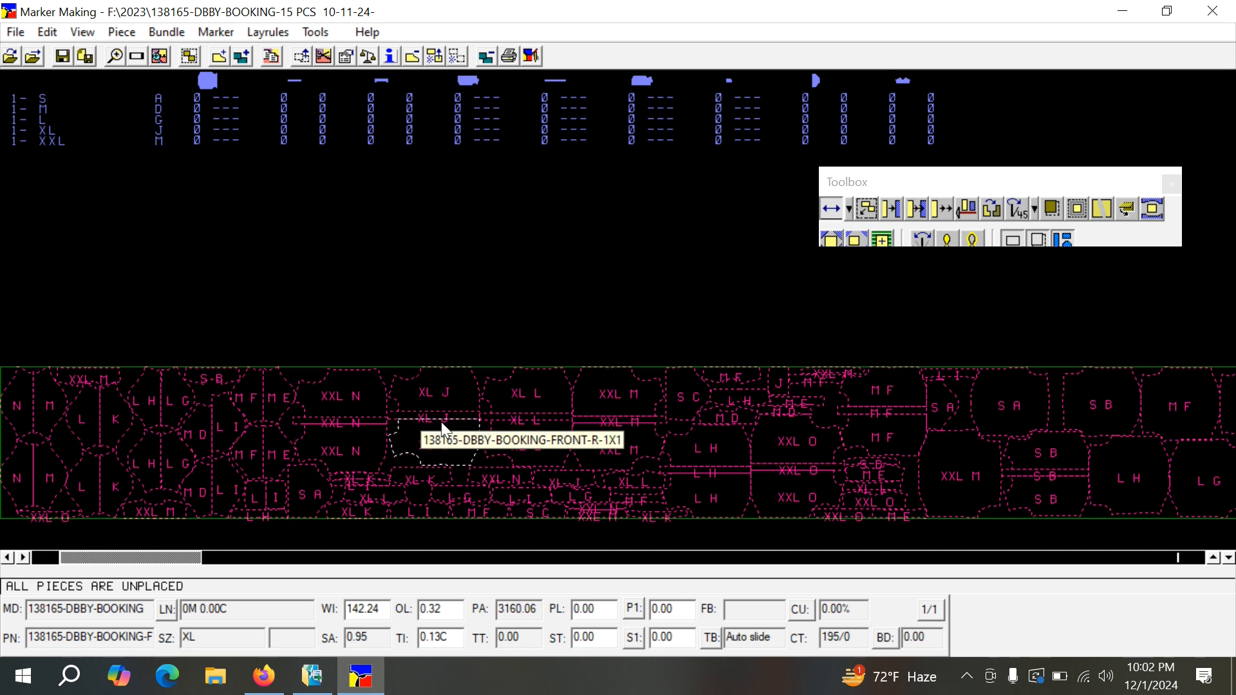
{"action": "left_click", "coordinate": [300, 56]}
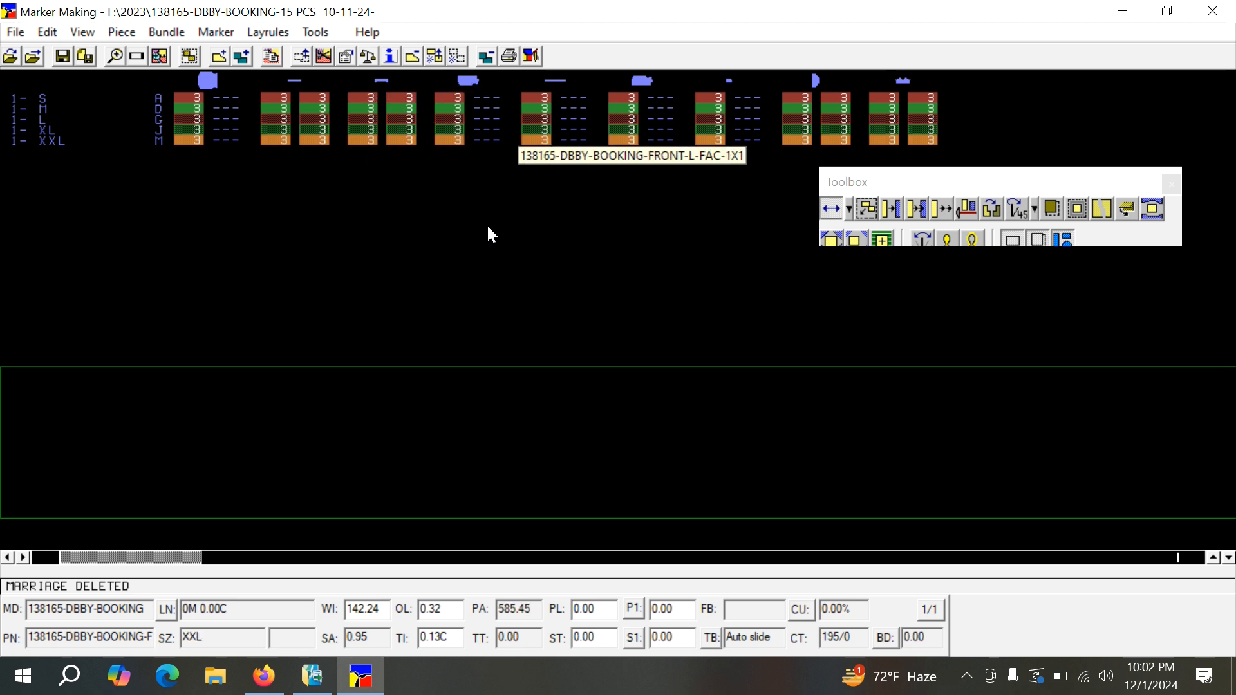
Reopen the original marker, discarding the current edits so all its pieces are placed again.
{"action": "left_click", "coordinate": [14, 34]}
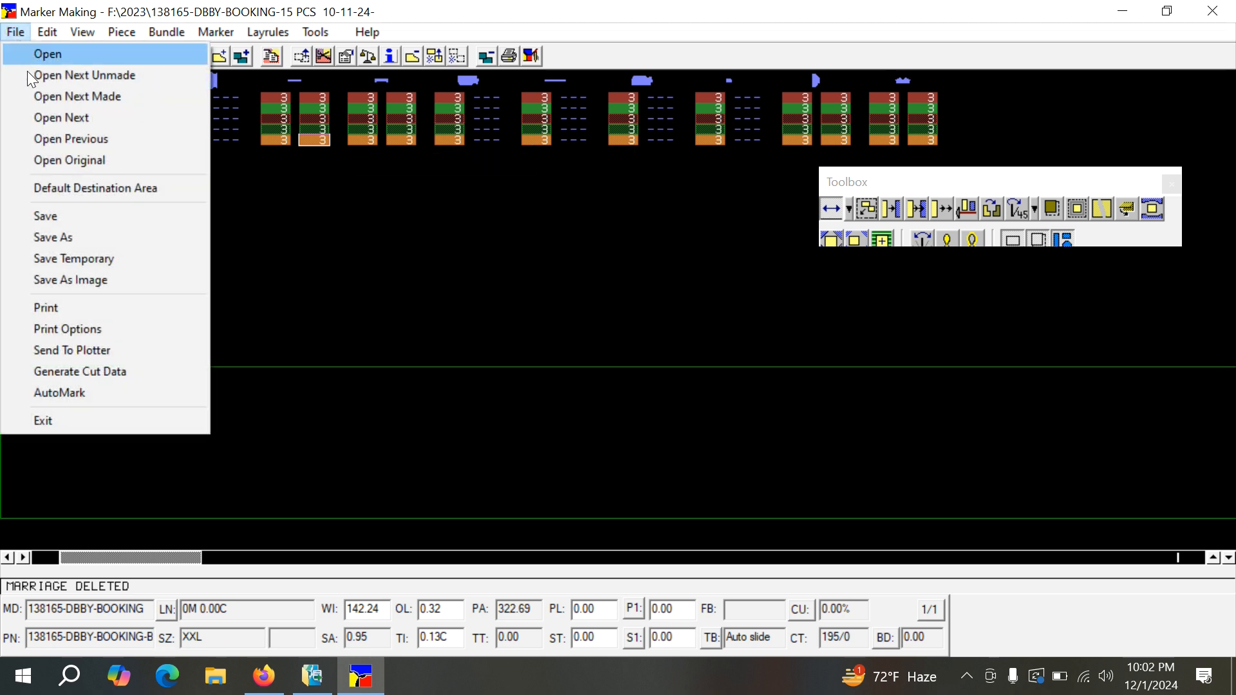
{"action": "left_click", "coordinate": [76, 160]}
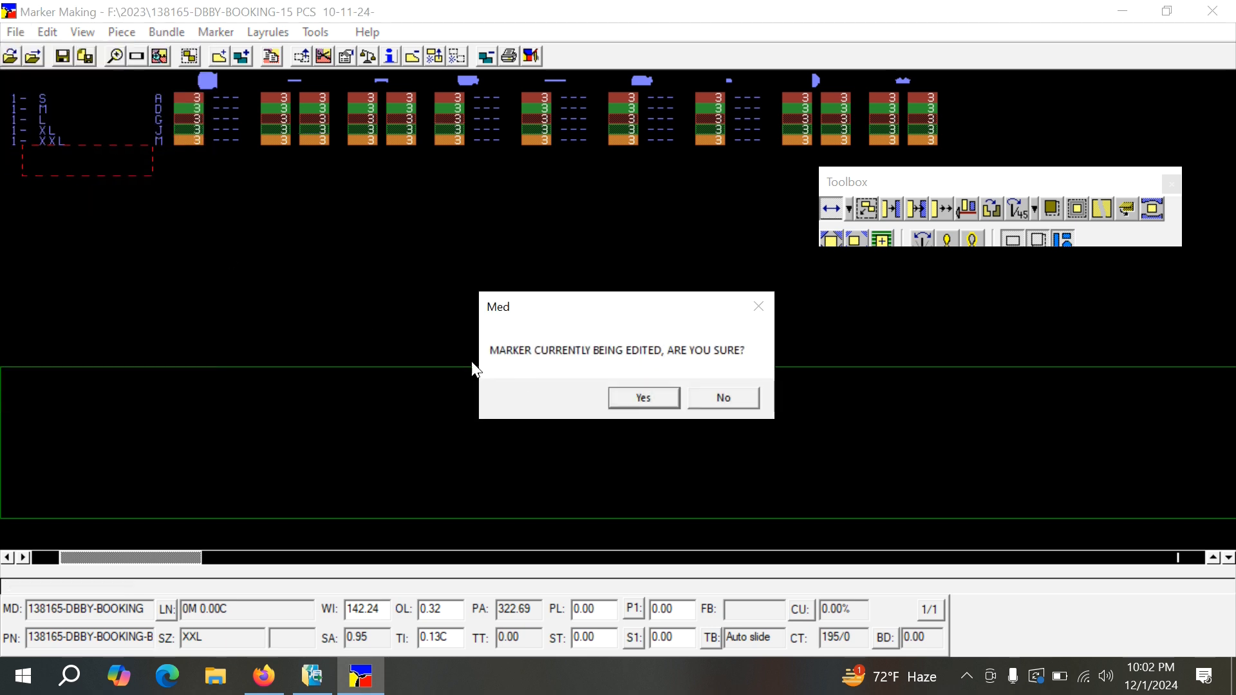
{"action": "left_click", "coordinate": [630, 401]}
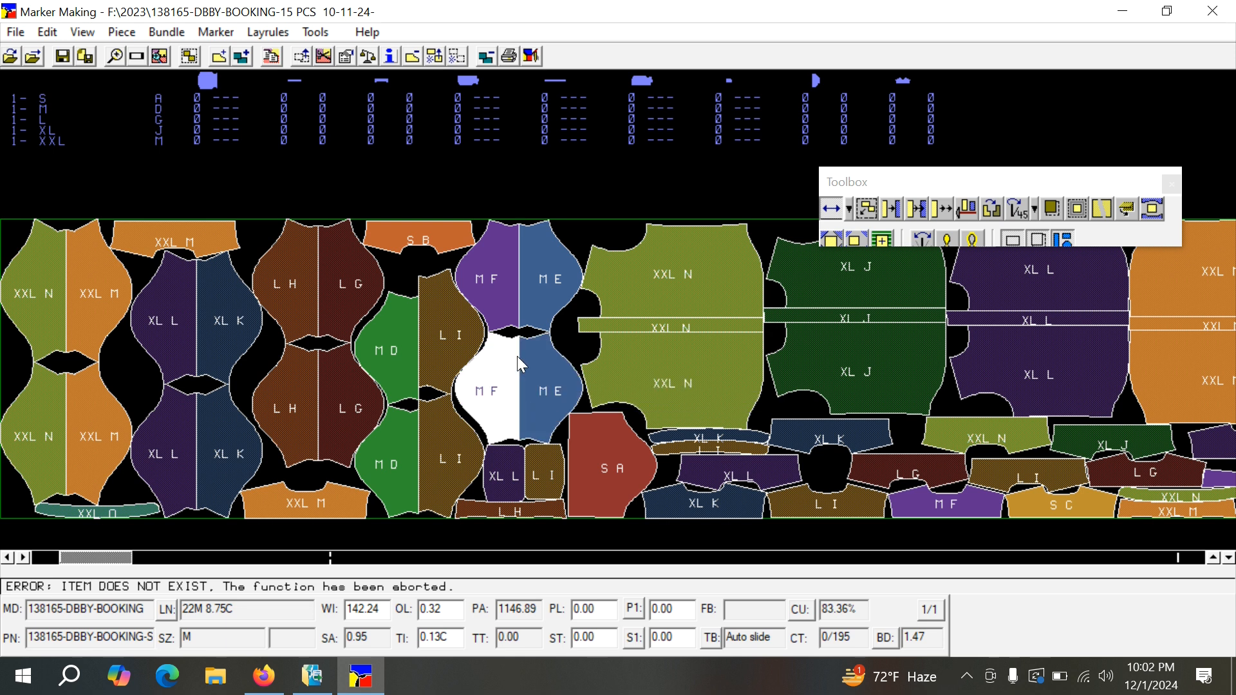
Lift the joined XXL N front pieces from the marker, and return all of the marker's pieces to the piece icons.
{"action": "left_click", "coordinate": [678, 291]}
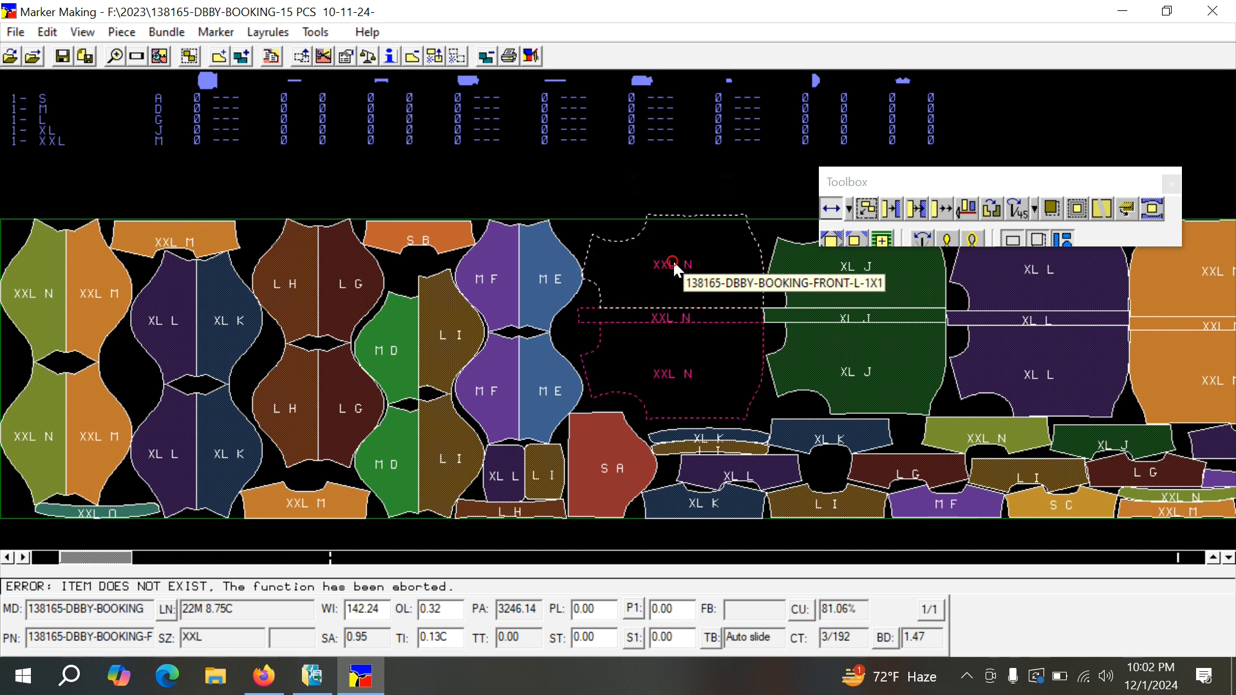
{"action": "left_click", "coordinate": [457, 56]}
{"action": "left_click", "coordinate": [306, 58]}
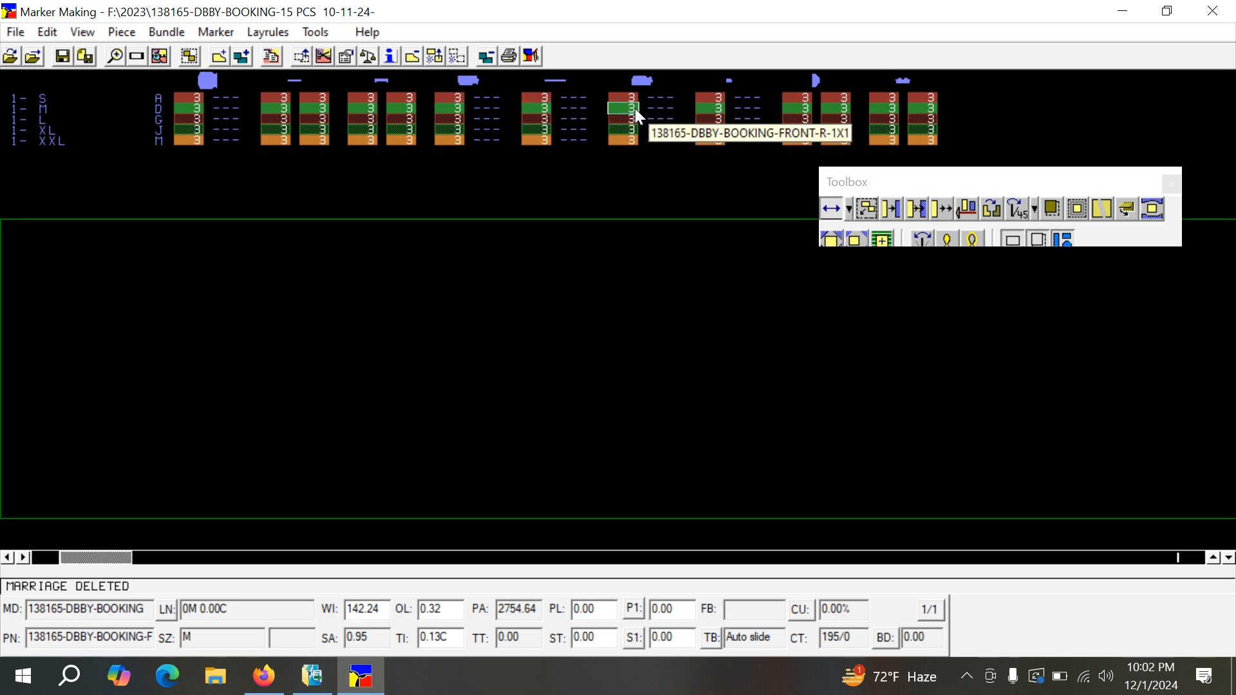
Place the size S FRONT-R, FRONT-L-FAC and FRONT-L pieces one below another at the marker's start, beginning at its upper edge.
{"action": "left_click", "coordinate": [625, 99]}
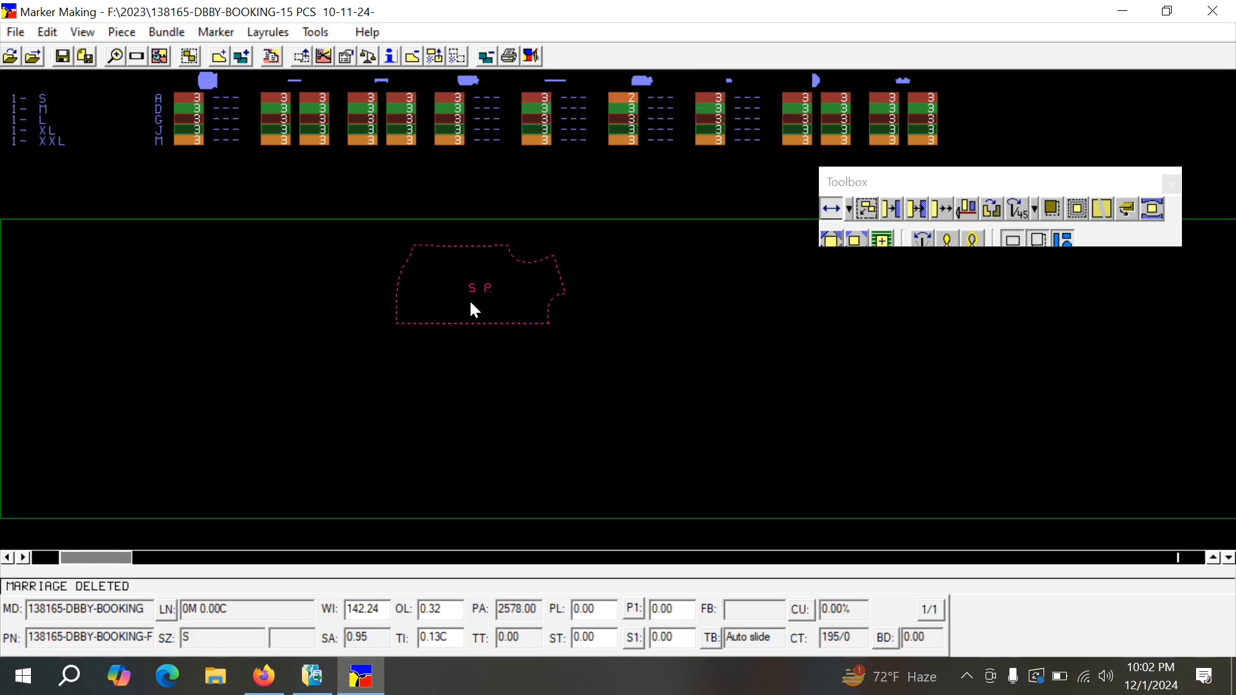
{"action": "left_click", "coordinate": [155, 225]}
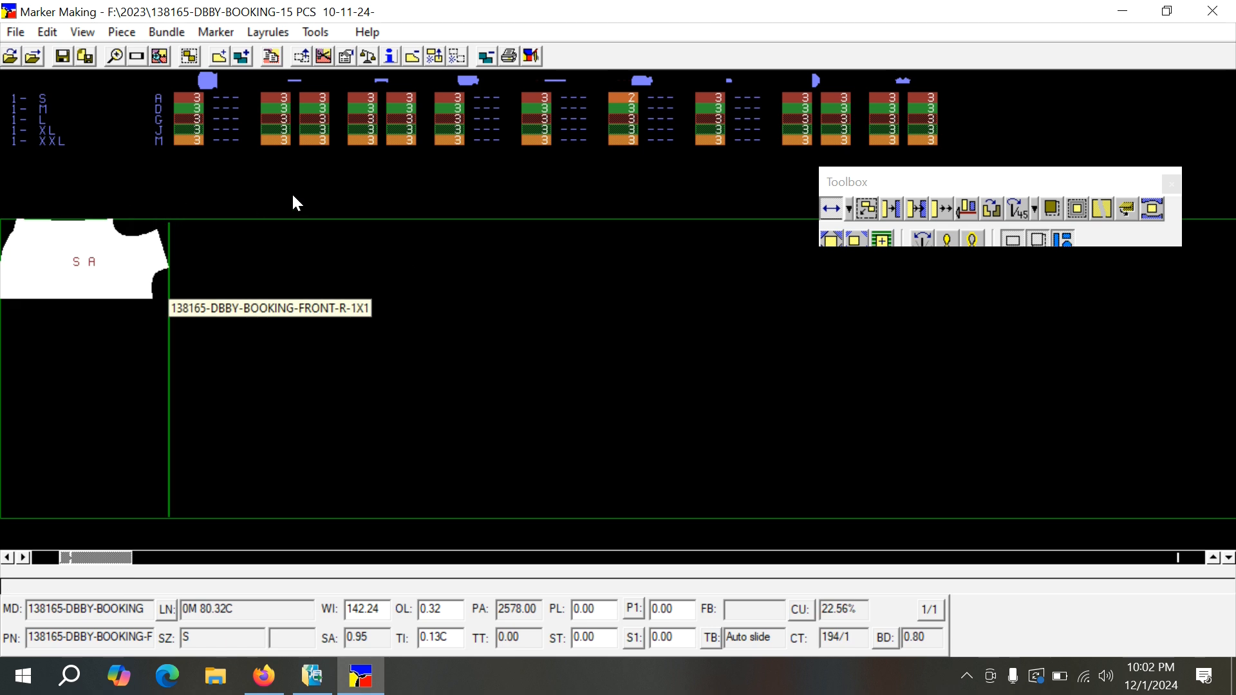
{"action": "left_click", "coordinate": [540, 99]}
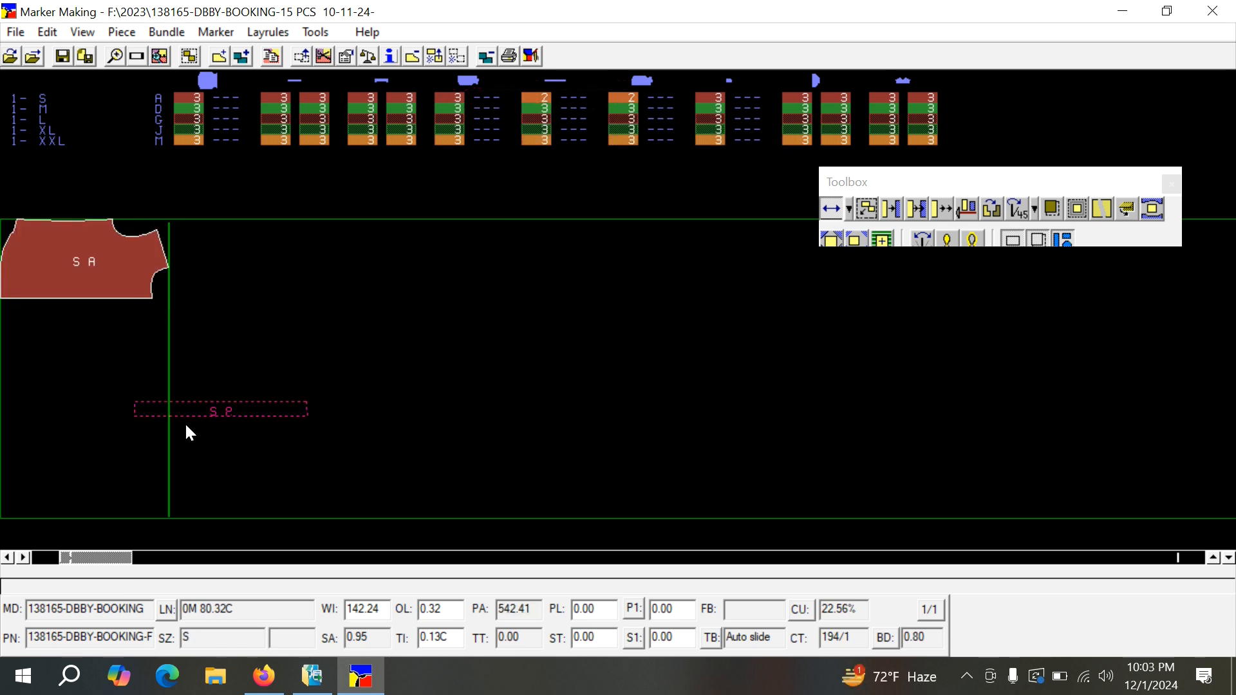
{"action": "left_click", "coordinate": [172, 352]}
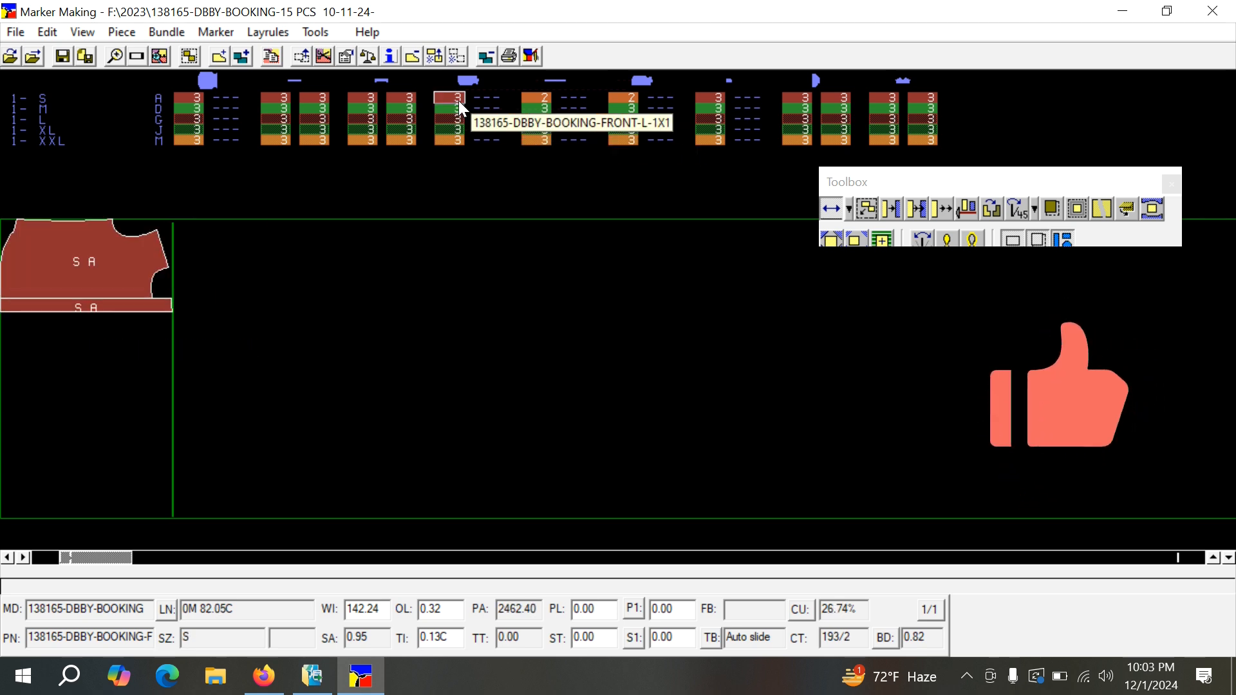
{"action": "left_click", "coordinate": [449, 125]}
{"action": "left_click", "coordinate": [249, 381]}
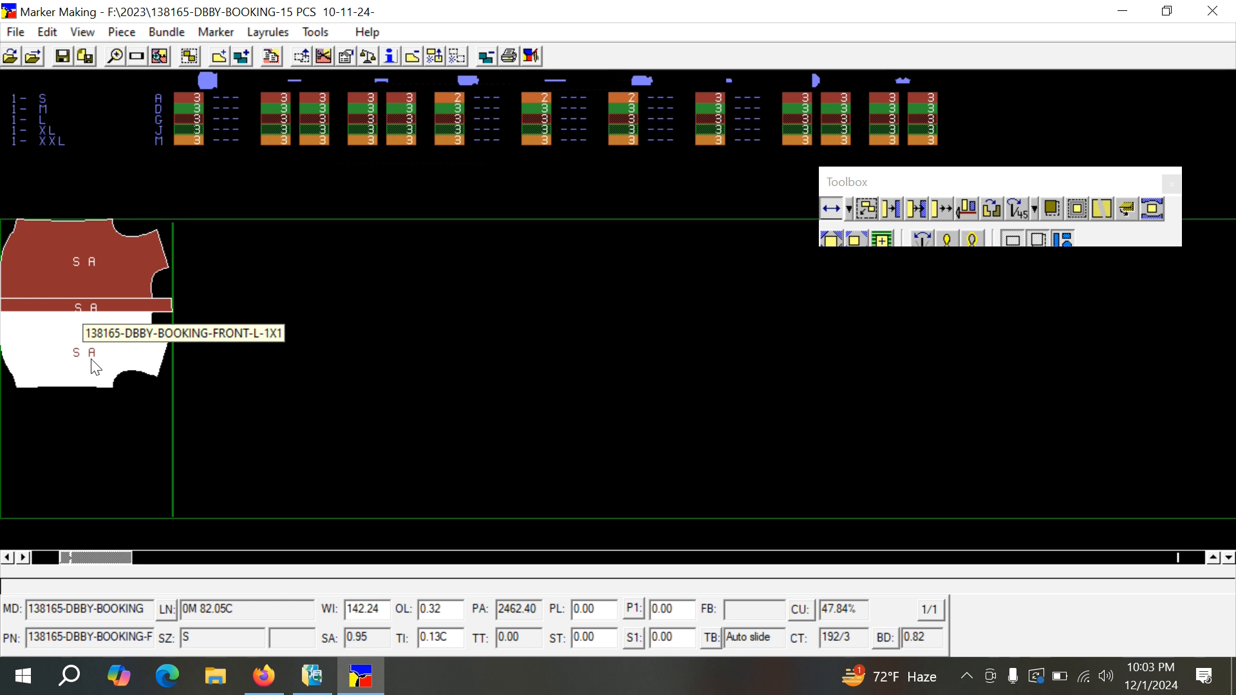
Marry the three placed size S front pieces and slide them together to the marker's lower edge and back to the upper edge.
{"action": "left_click", "coordinate": [323, 58]}
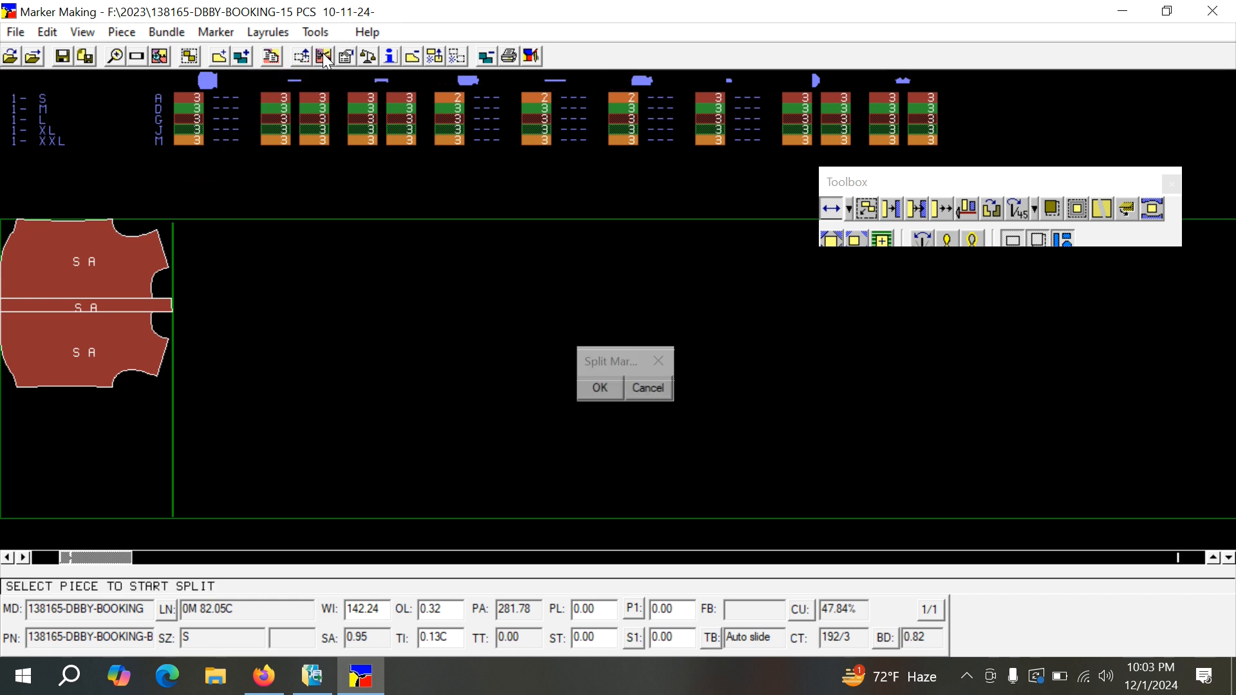
{"action": "left_click", "coordinate": [31, 358]}
{"action": "left_click", "coordinate": [88, 258]}
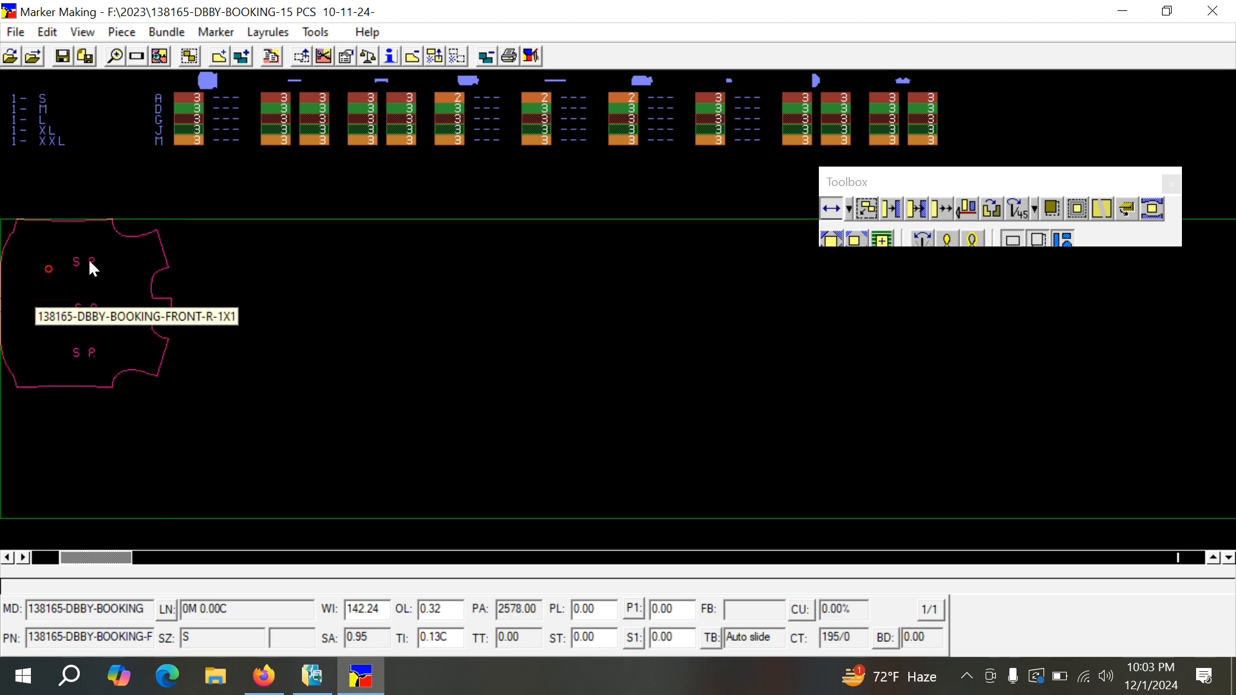
{"action": "left_click_drag", "start_coordinate": [276, 331], "coordinate": [41, 202]}
{"action": "left_click", "coordinate": [86, 260]}
{"action": "left_click_drag", "start_coordinate": [214, 391], "coordinate": [87, 476]}
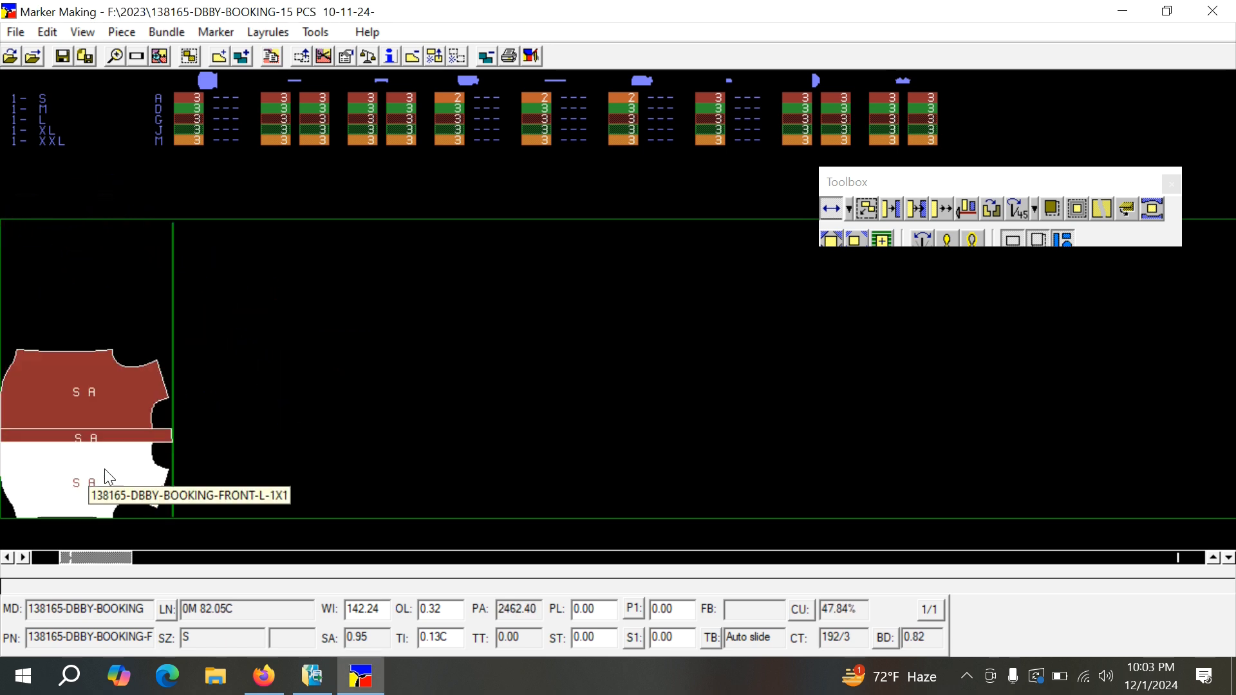
{"action": "left_click", "coordinate": [86, 414]}
{"action": "left_click_drag", "start_coordinate": [193, 331], "coordinate": [68, 231]}
{"action": "left_click", "coordinate": [67, 230]}
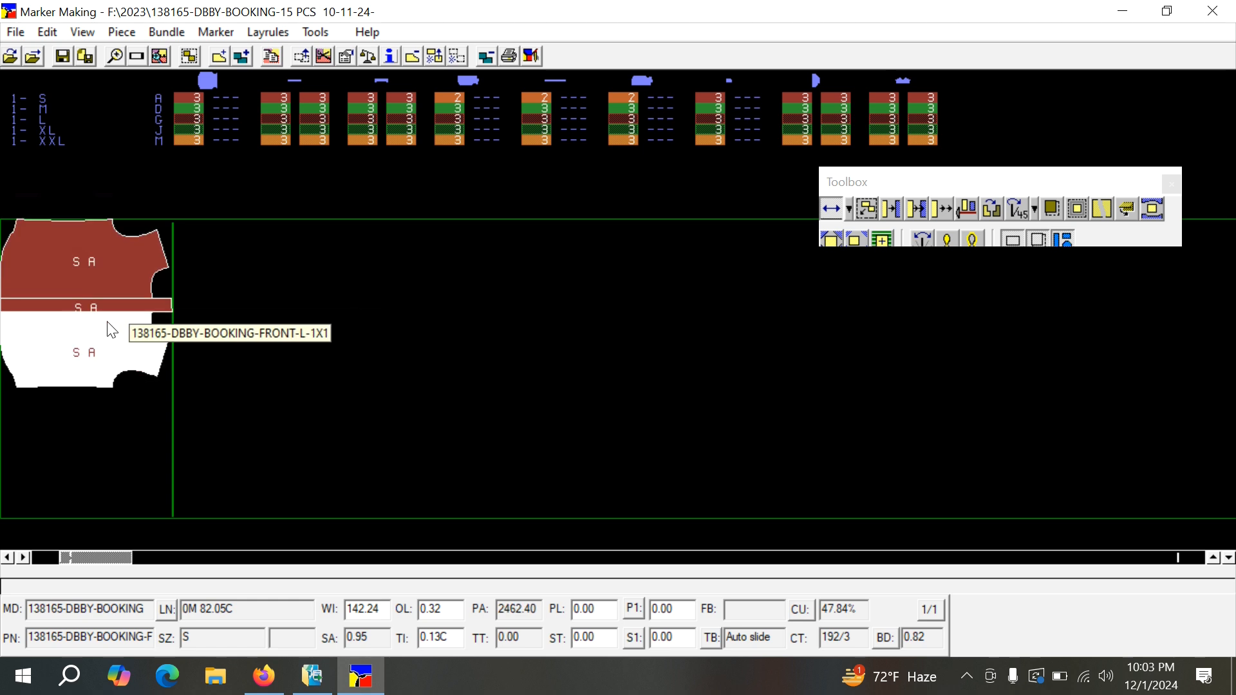
{"action": "left_click", "coordinate": [425, 375]}
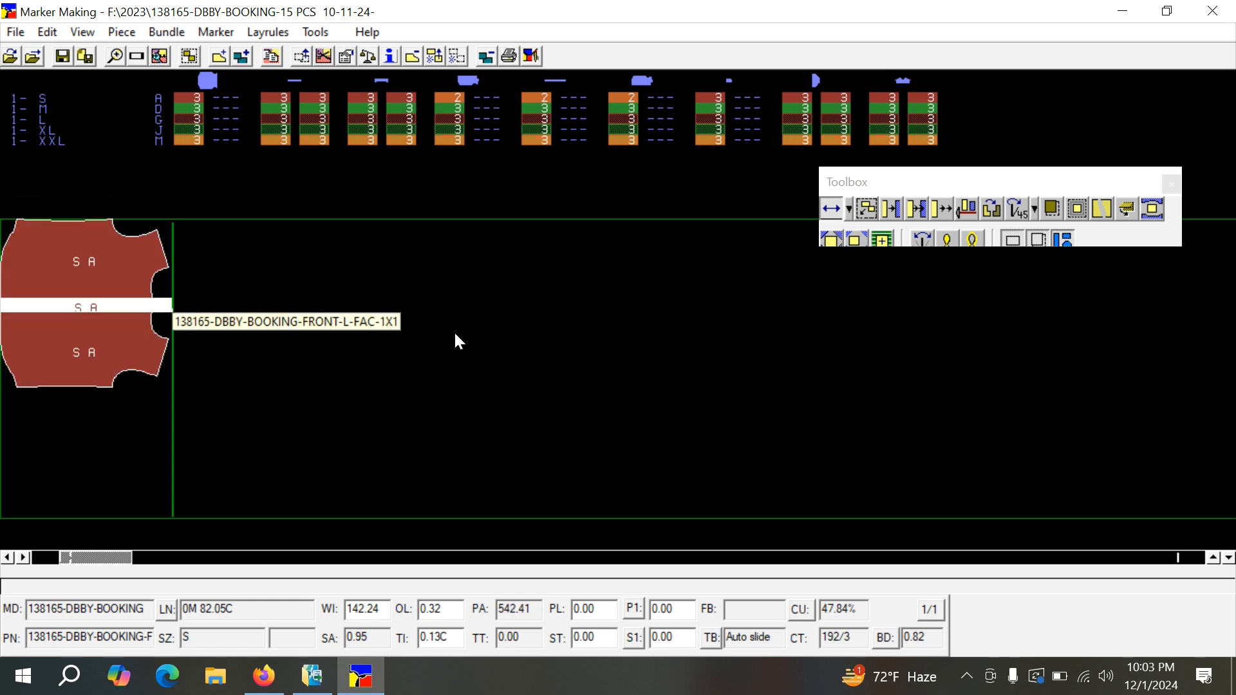
{"action": "left_click", "coordinate": [552, 298]}
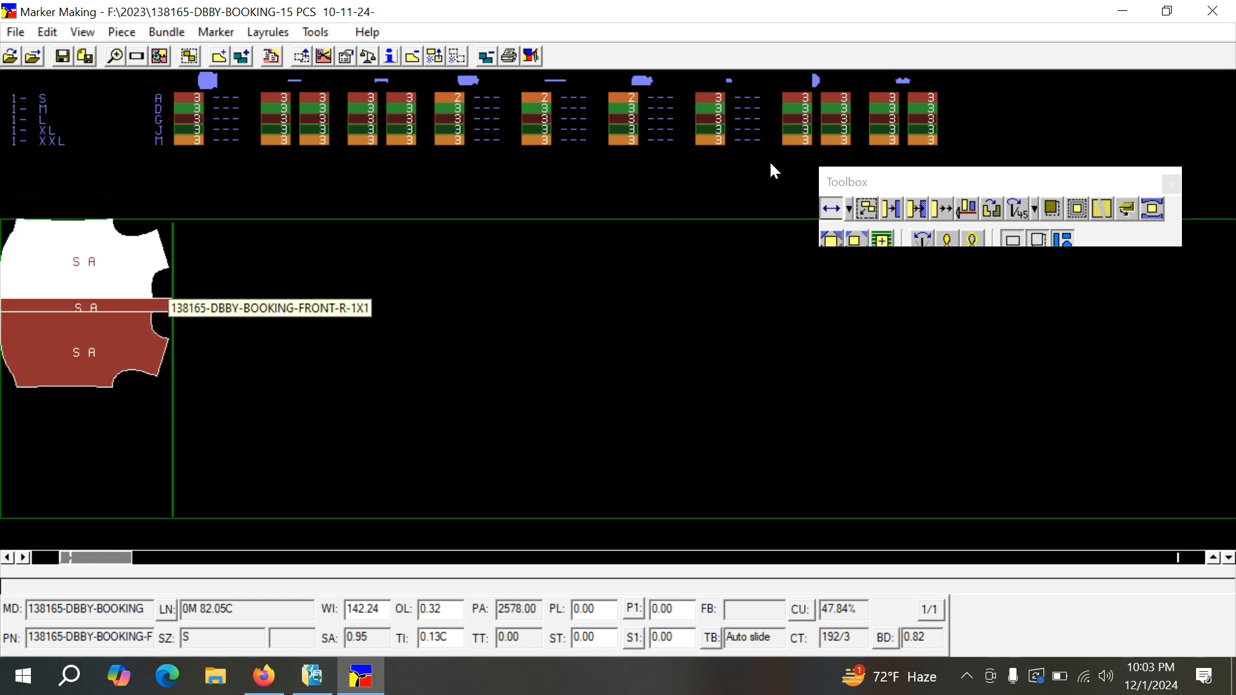
{"action": "left_click", "coordinate": [254, 202]}
{"action": "left_click", "coordinate": [275, 120]}
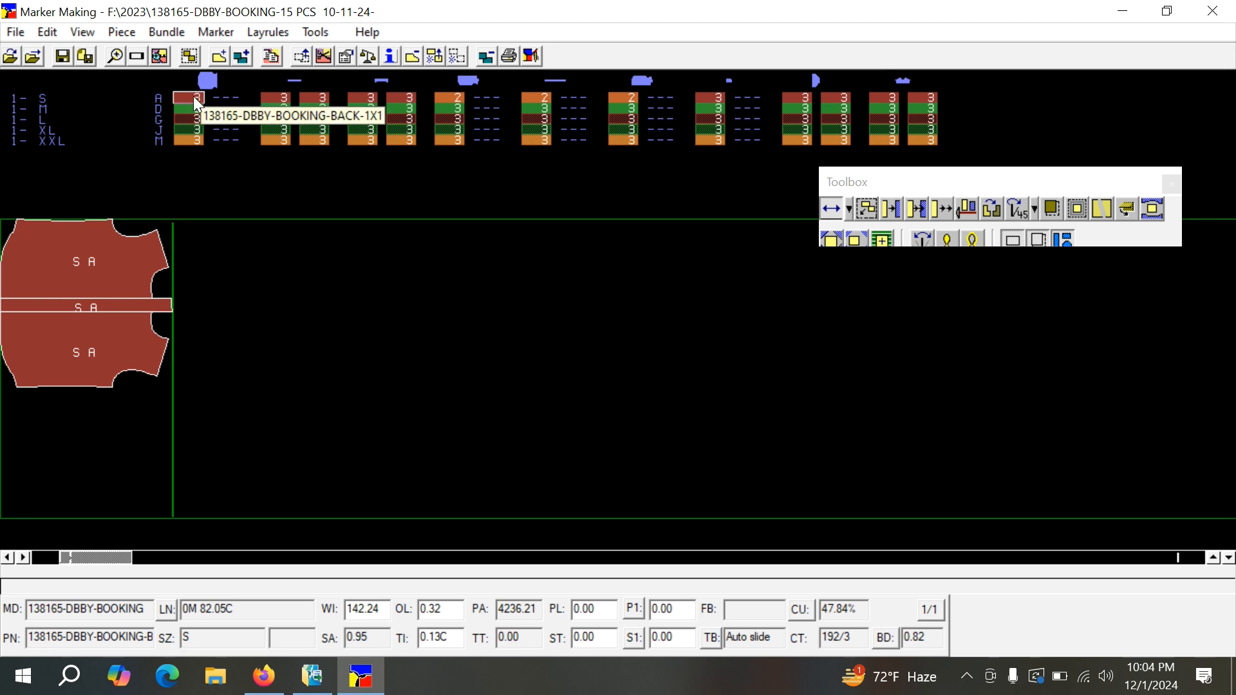
Add a size S bundle based on the BACK piece, and move the Toolbox clear of the bundle's pieces.
{"action": "left_click", "coordinate": [240, 57]}
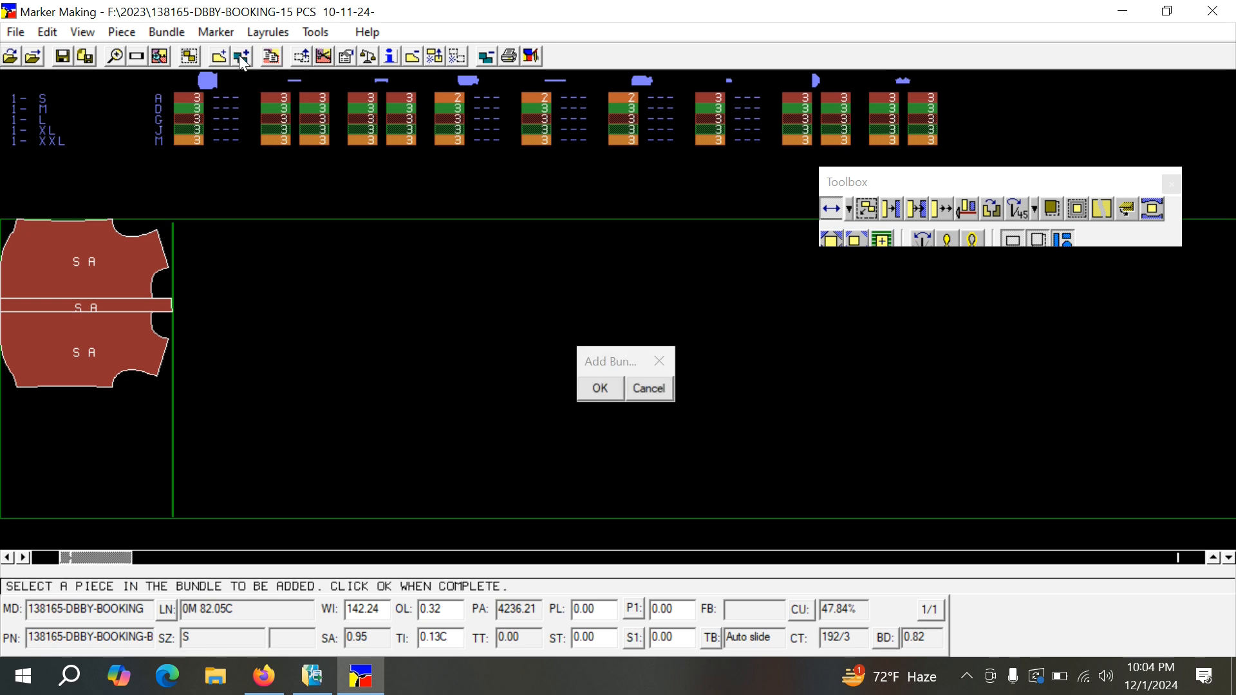
{"action": "left_click", "coordinate": [188, 102]}
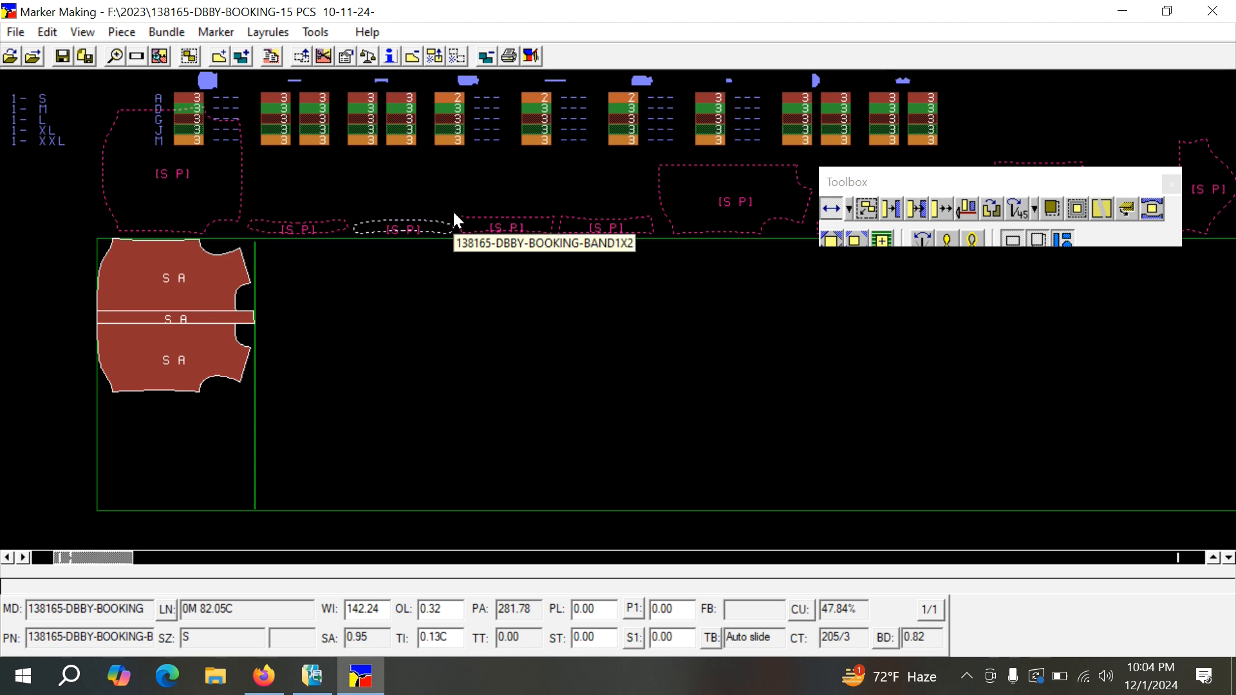
{"action": "left_click_drag", "start_coordinate": [935, 187], "coordinate": [1004, 297]}
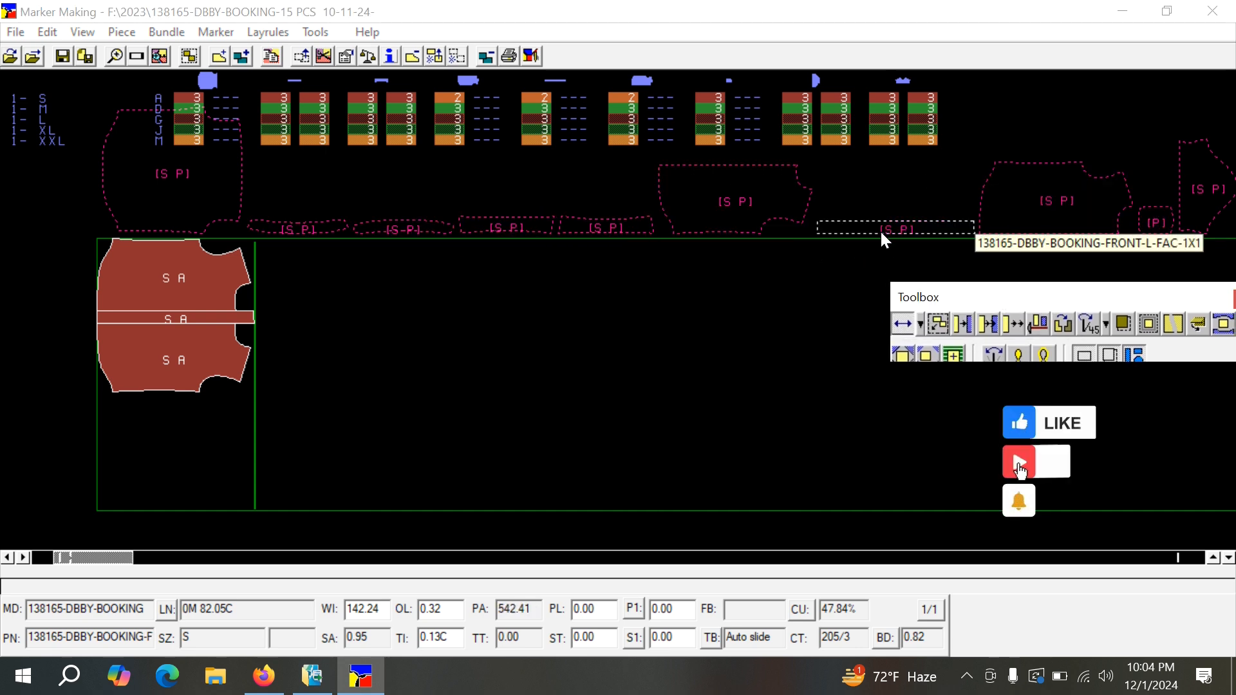
{"action": "scroll", "coordinate": [645, 319], "scroll_direction": "down", "scroll_amount": 2}
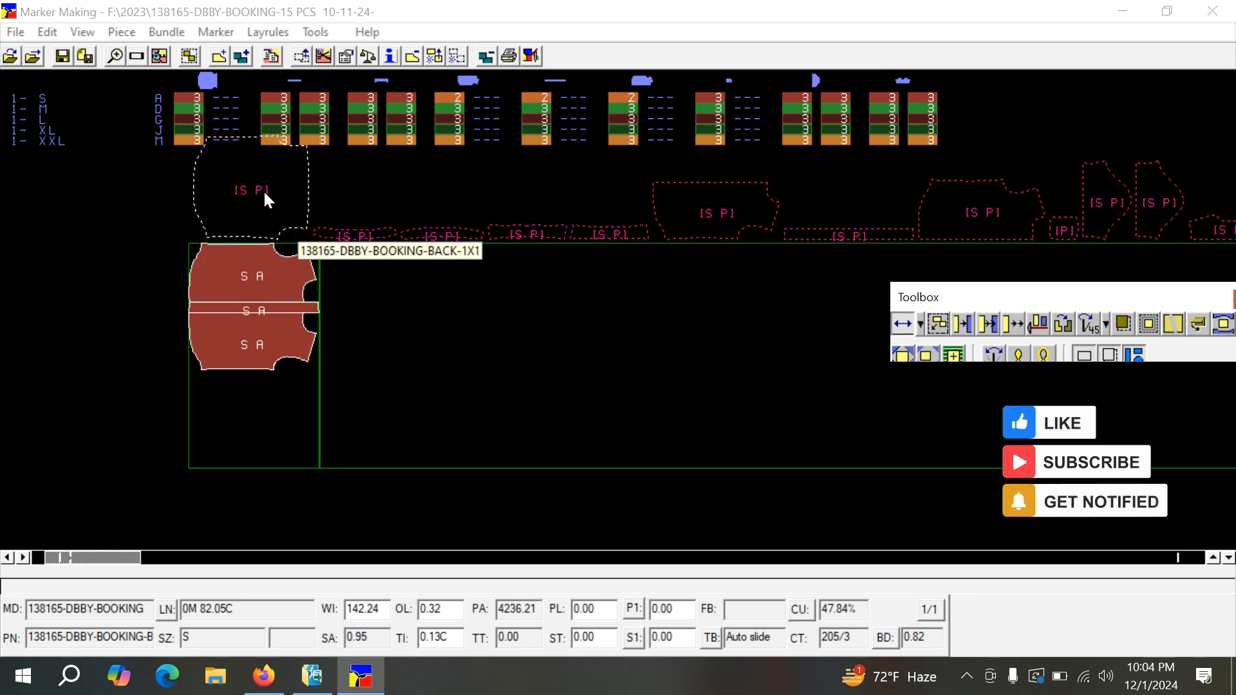
{"action": "scroll", "coordinate": [1072, 233], "scroll_direction": "down", "scroll_amount": 1}
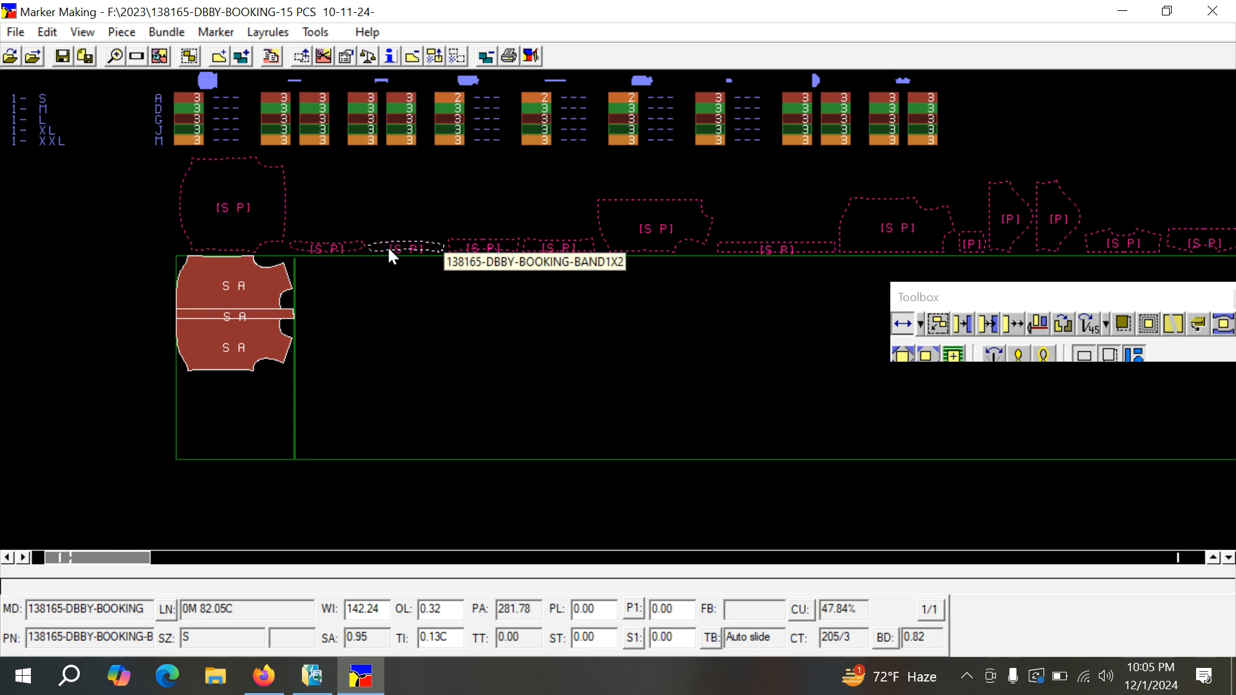
Delete the added, unplaced size S bundle from above the marker.
{"action": "left_click", "coordinate": [486, 56]}
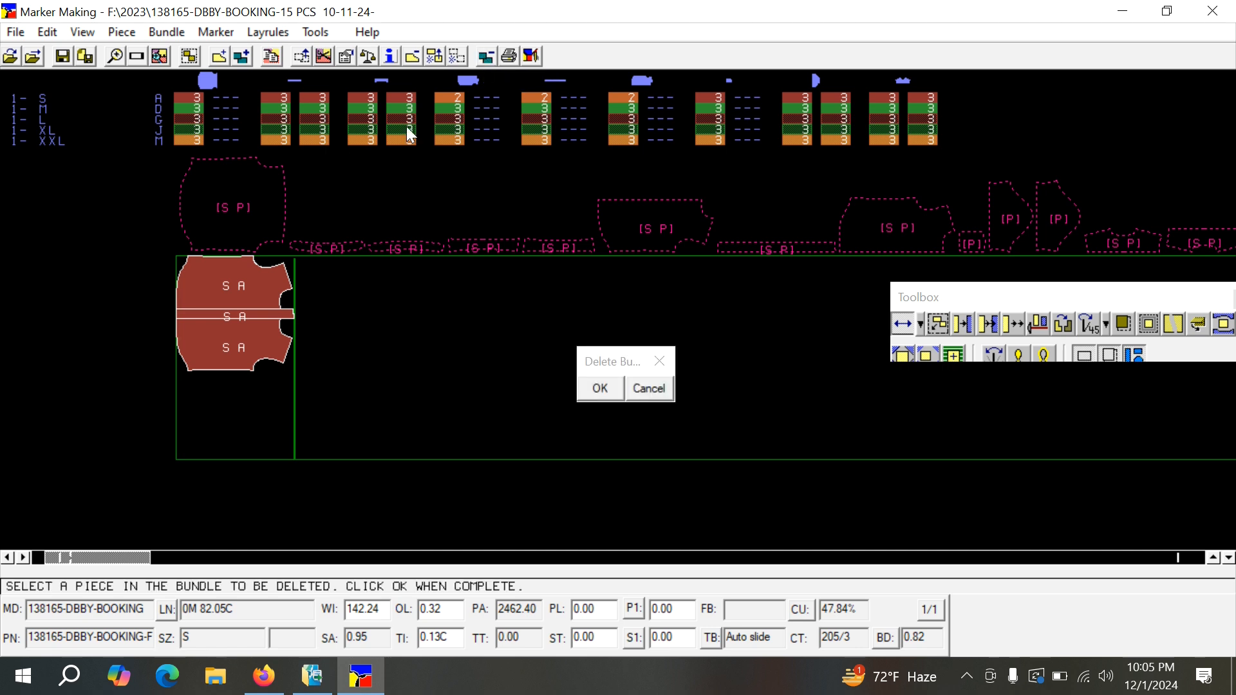
{"action": "left_click", "coordinate": [243, 206]}
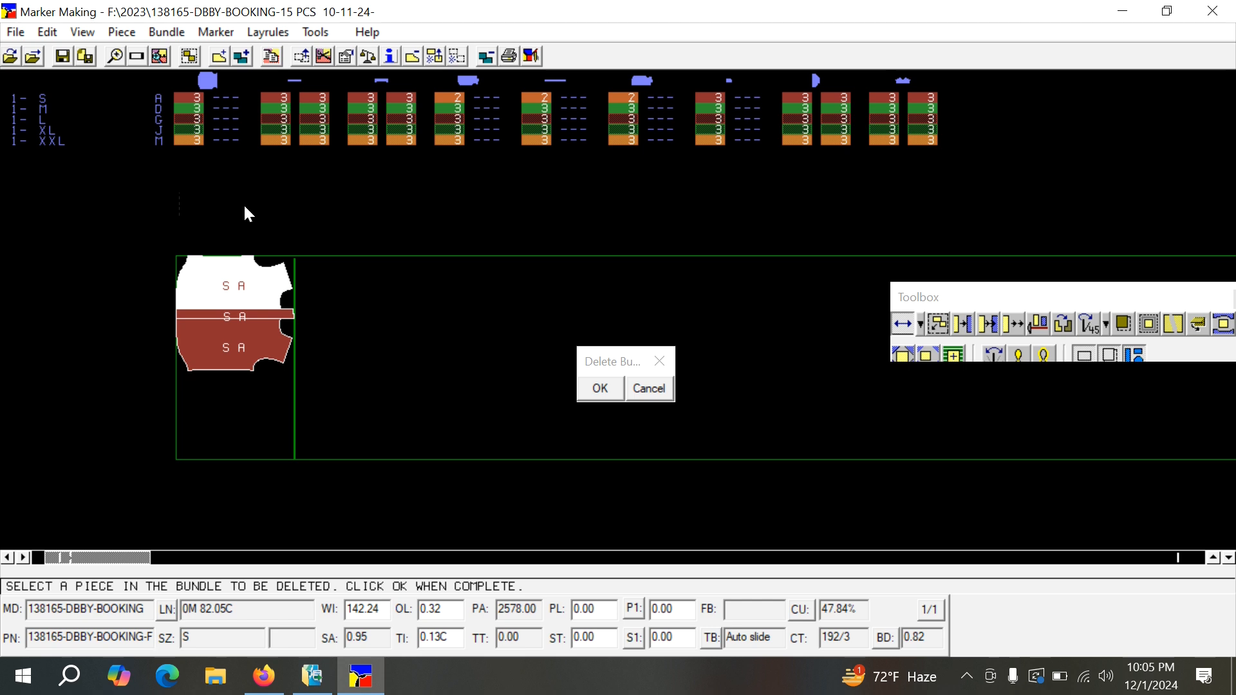
{"action": "left_click", "coordinate": [280, 341]}
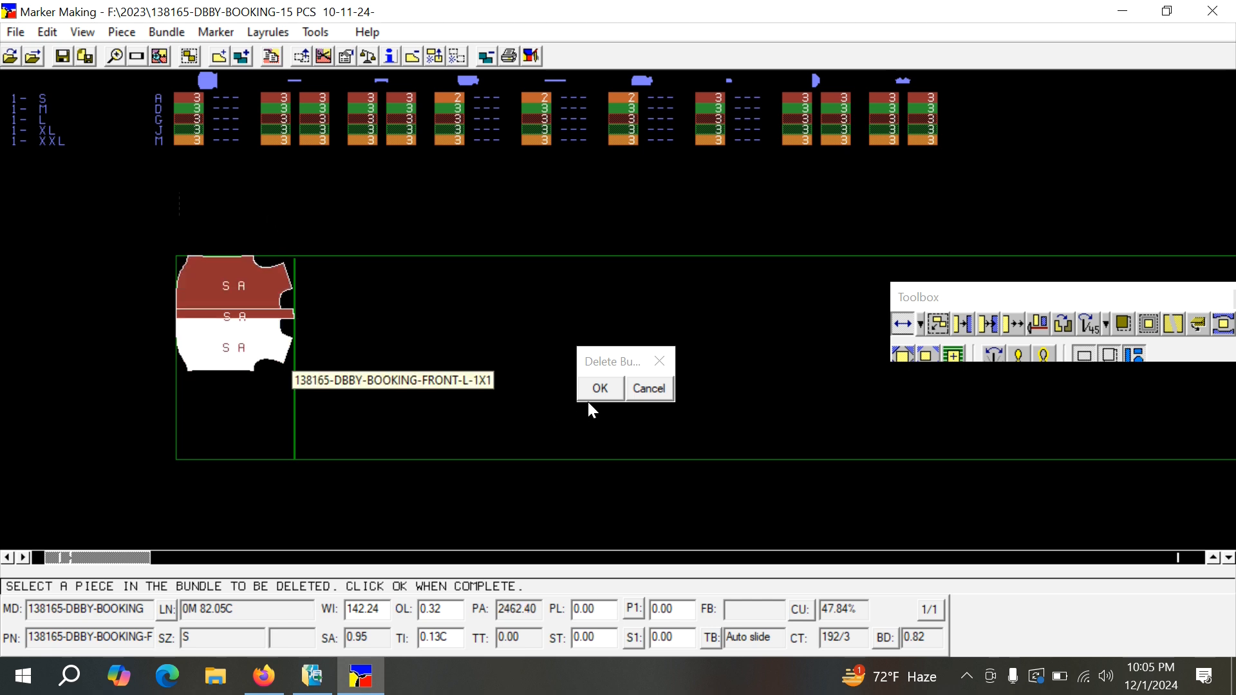
{"action": "left_click", "coordinate": [600, 389]}
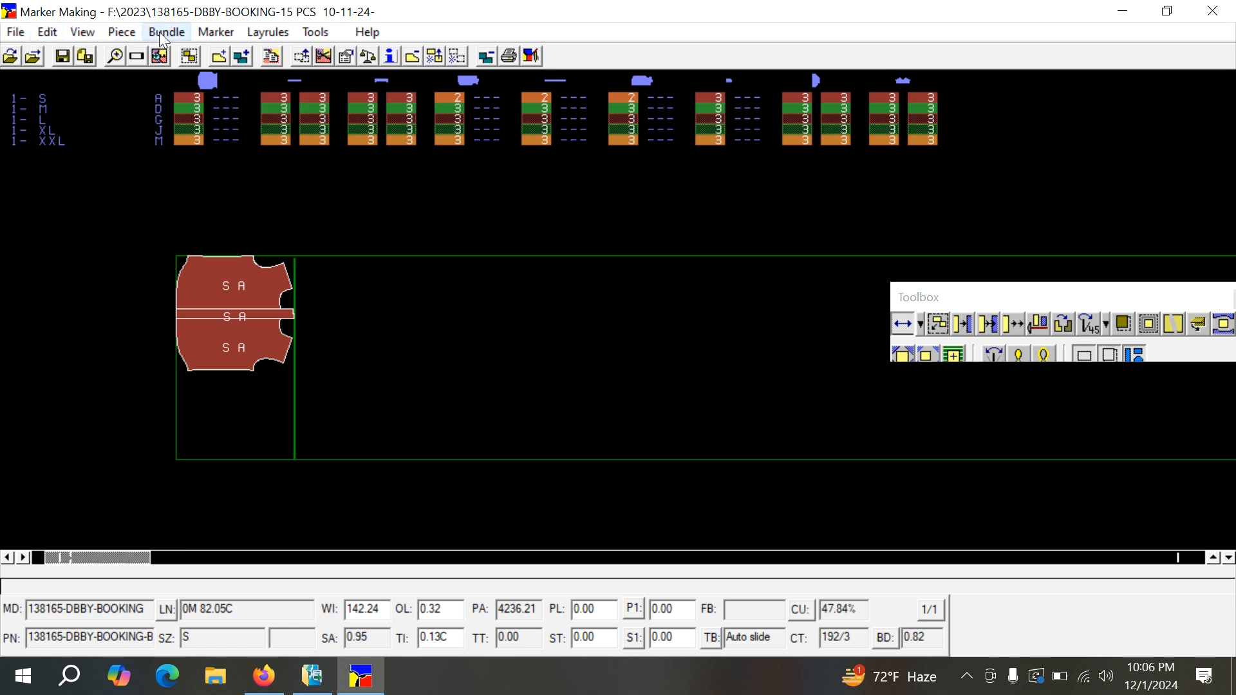
Open the editing settings of the marker and review their options.
{"action": "left_click", "coordinate": [43, 32]}
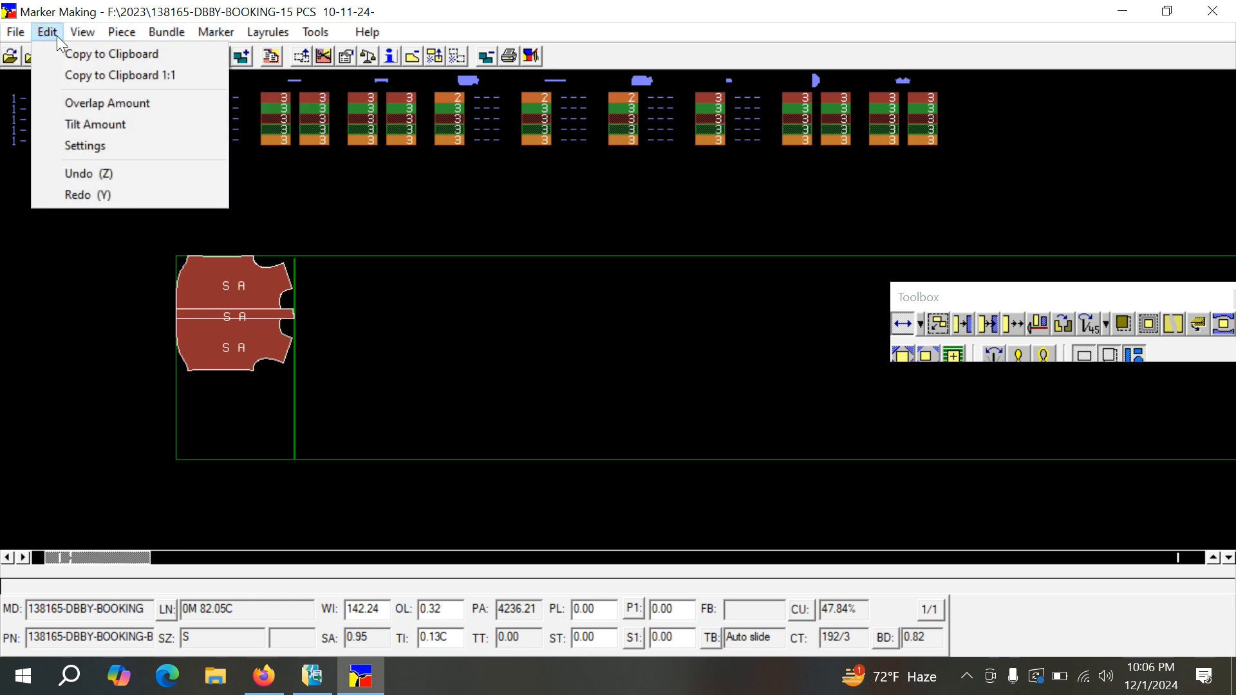
{"action": "left_click", "coordinate": [87, 146]}
{"action": "left_click_drag", "start_coordinate": [524, 78], "coordinate": [585, 81]}
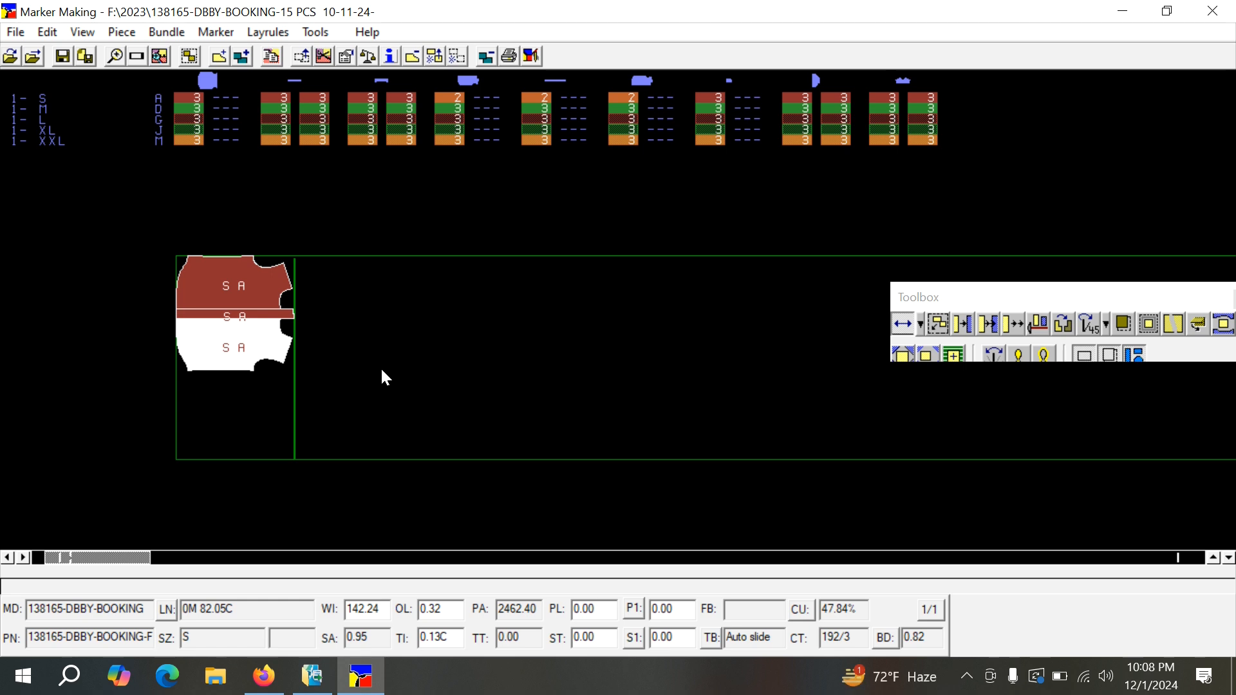
{"action": "left_click", "coordinate": [235, 342]}
Restore the marker by opening its original version and discarding the edits made to it.
{"action": "left_click", "coordinate": [16, 32]}
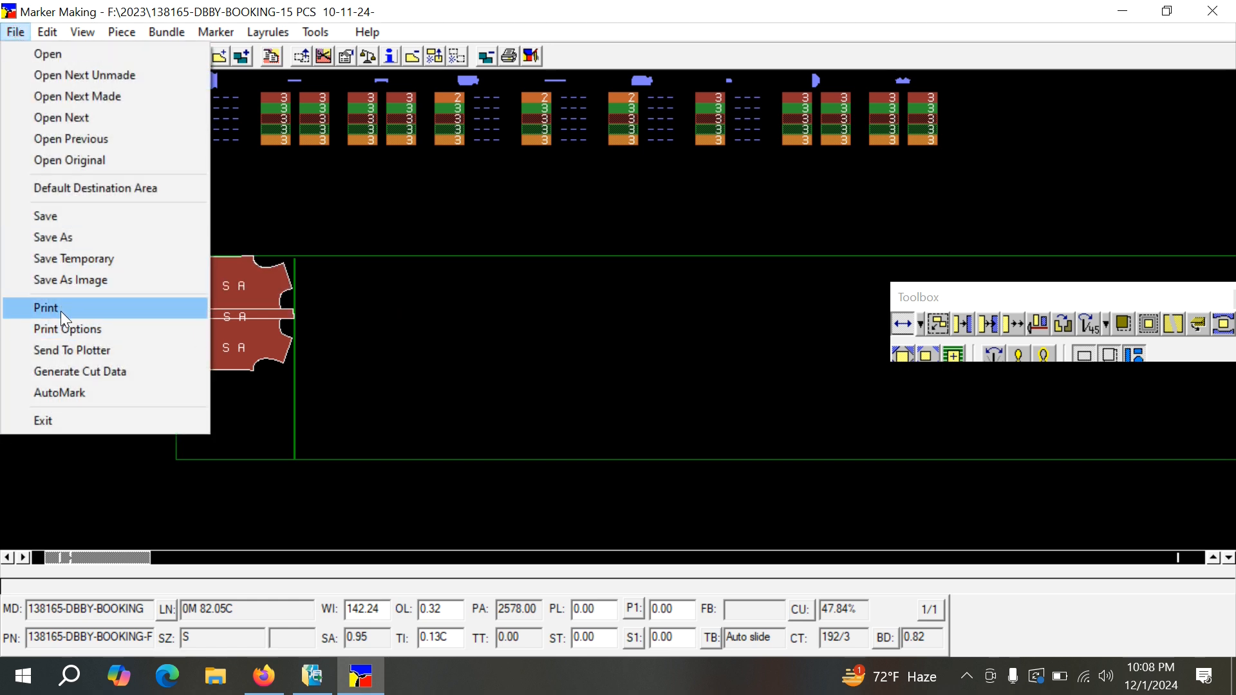
{"action": "left_click", "coordinate": [65, 162]}
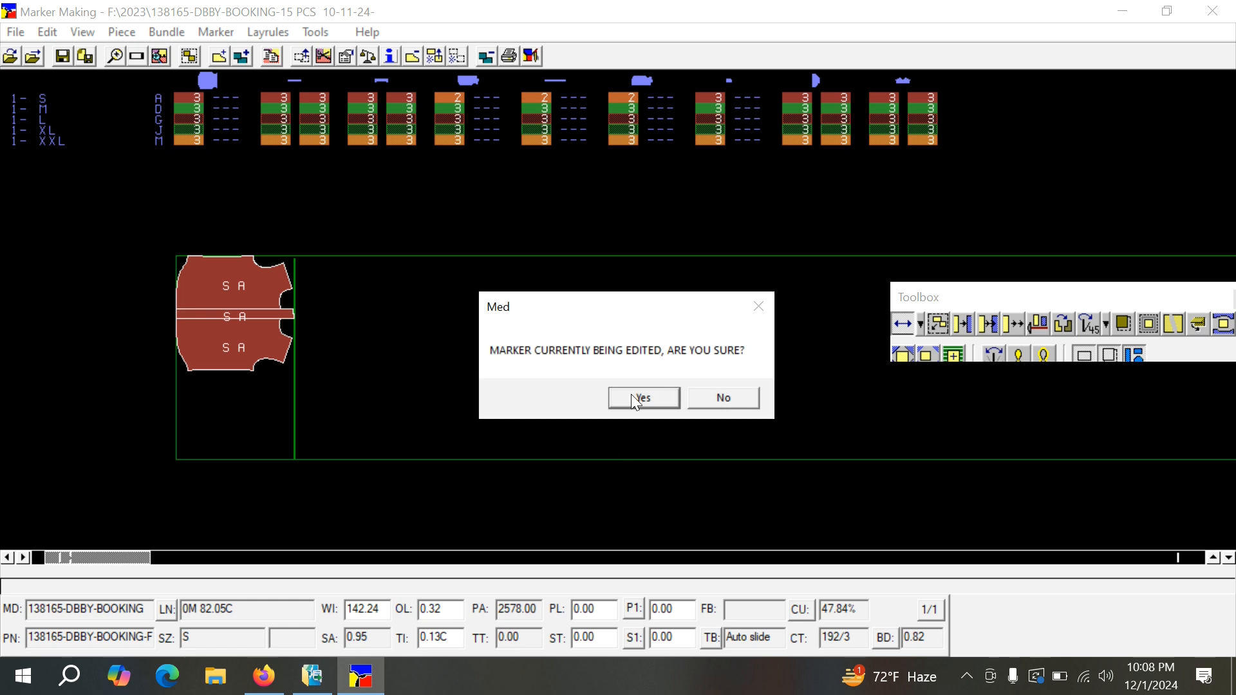
{"action": "left_click", "coordinate": [634, 394]}
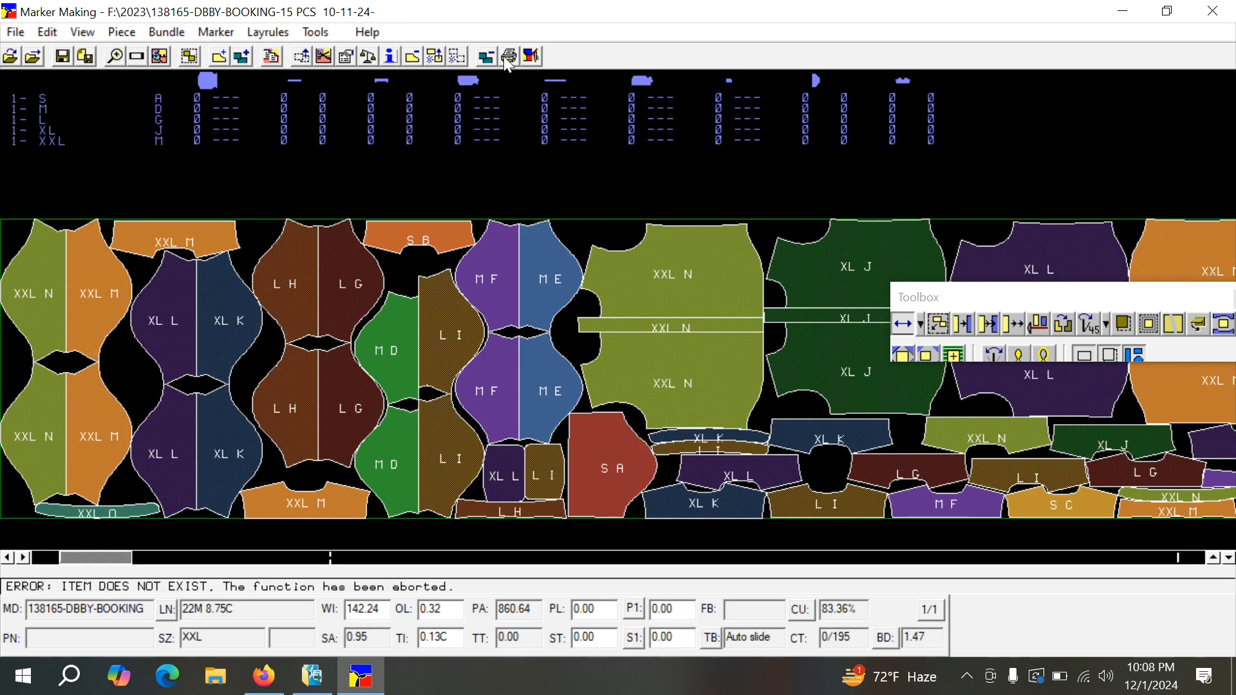
Show the marker at full length and print it to the Microsoft Print to PDF printer.
{"action": "left_click", "coordinate": [137, 56]}
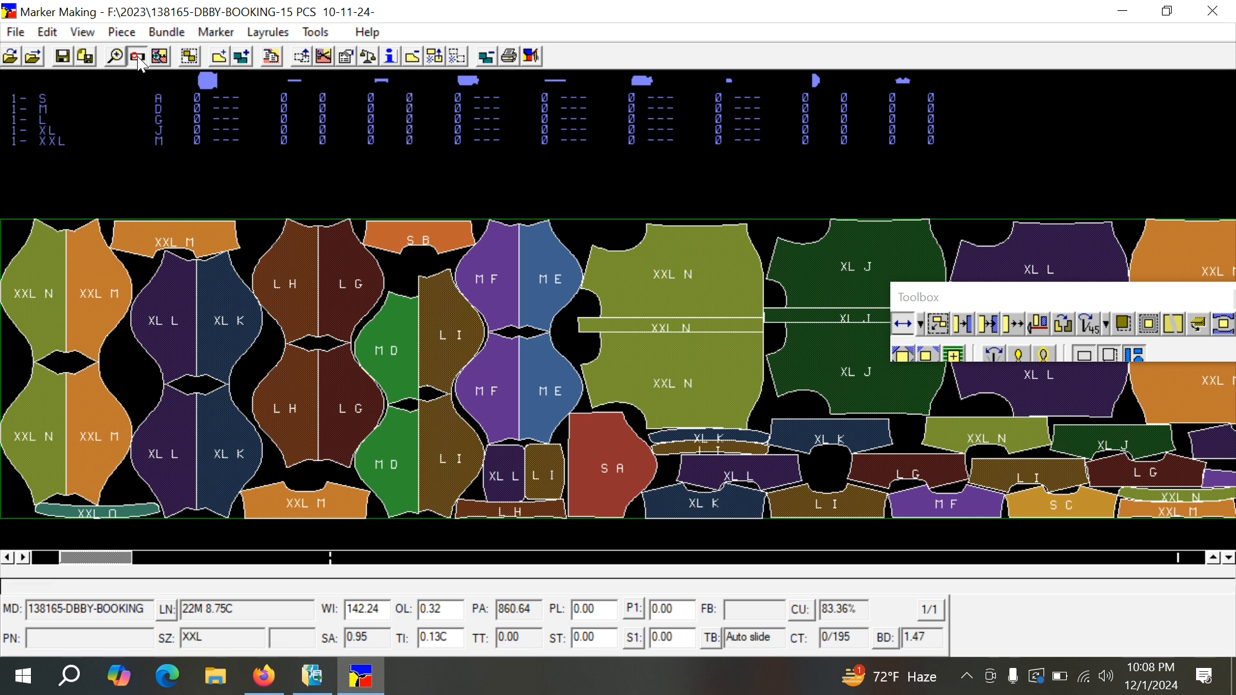
{"action": "left_click", "coordinate": [509, 58]}
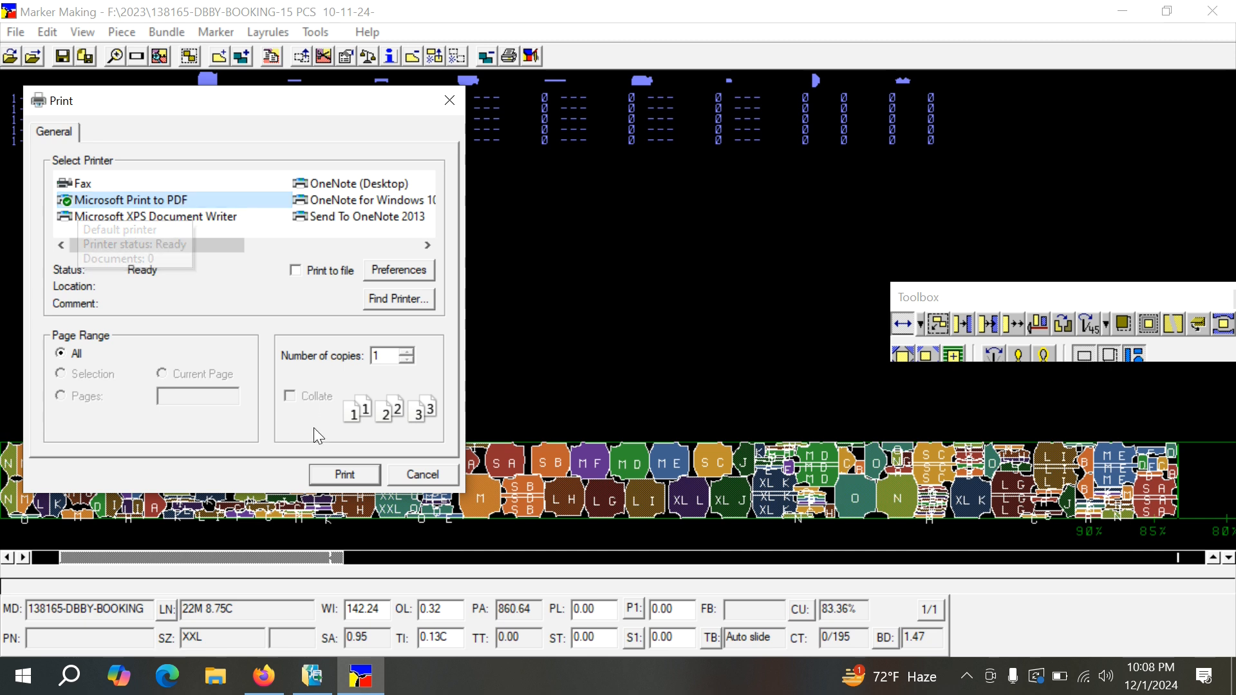
{"action": "left_click", "coordinate": [344, 474]}
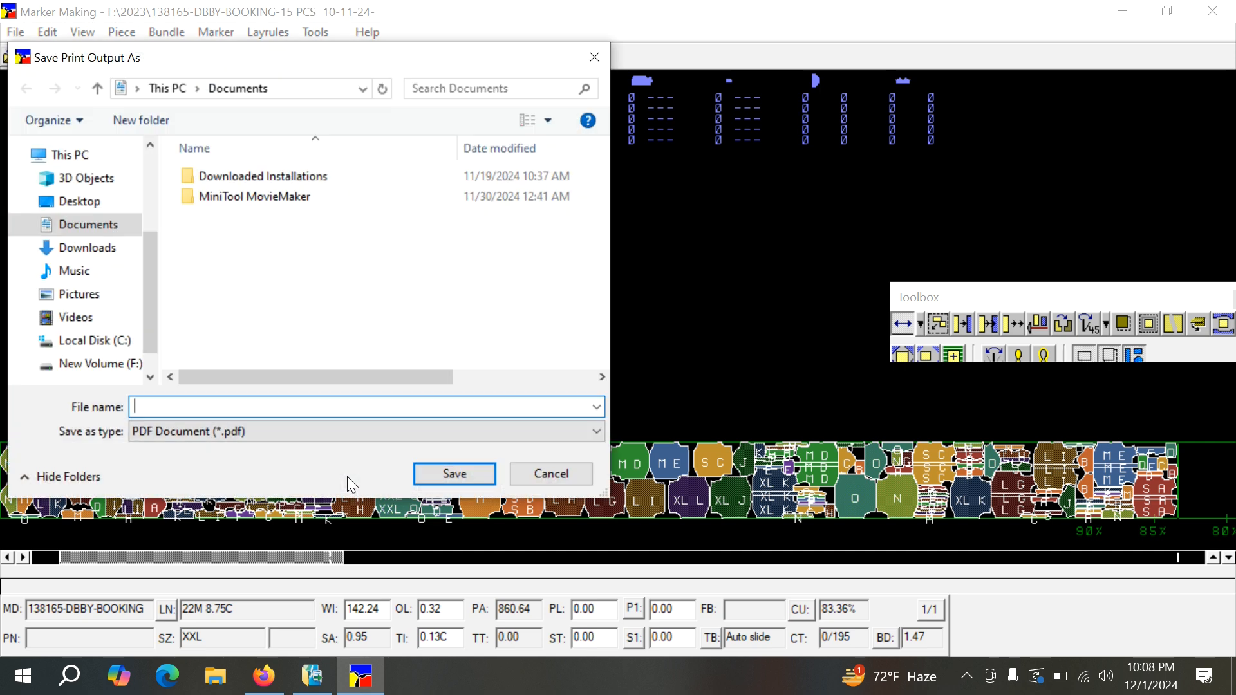
Save the print output to the Desktop as a PDF document named 138165.
{"action": "left_click", "coordinate": [78, 202]}
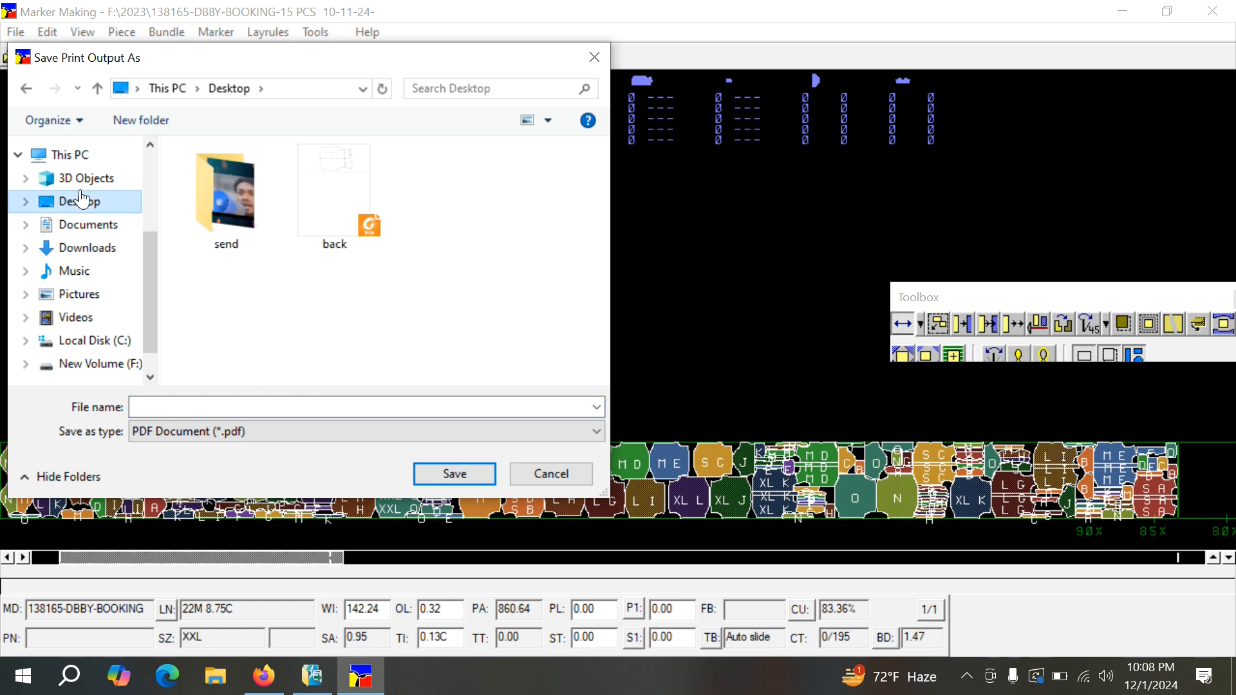
{"action": "left_click", "coordinate": [237, 407]}
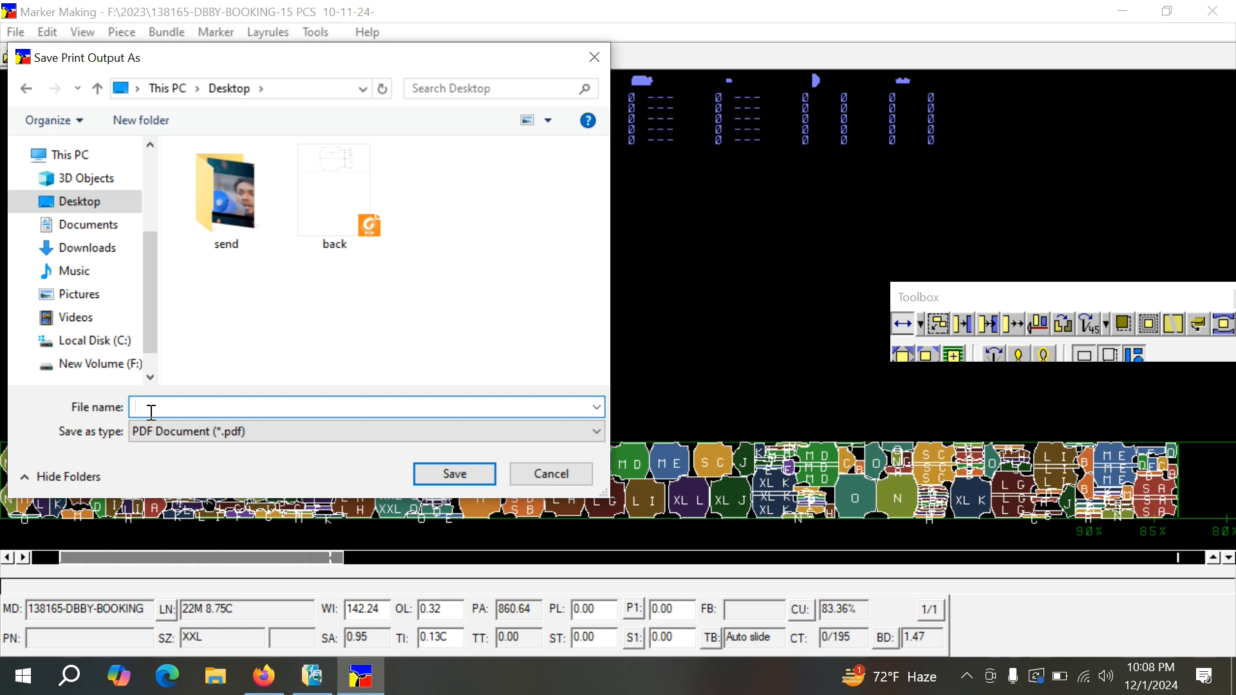
{"action": "type", "text": "1"}
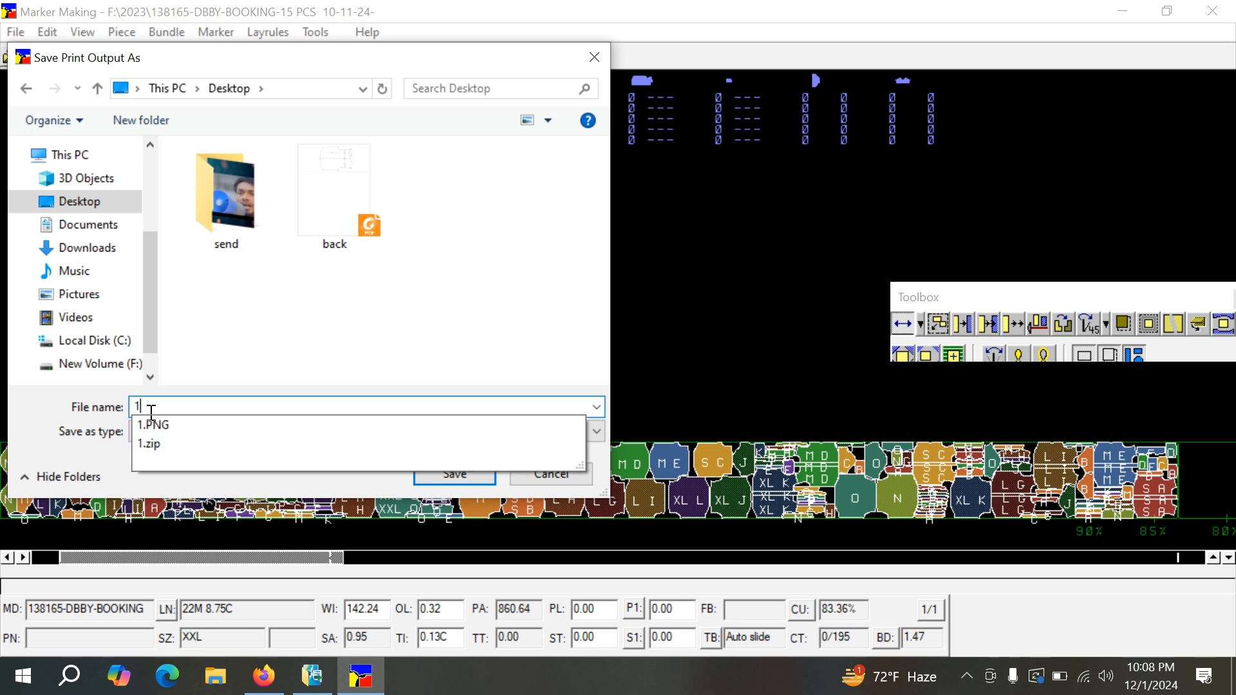
{"action": "type", "text": "31"}
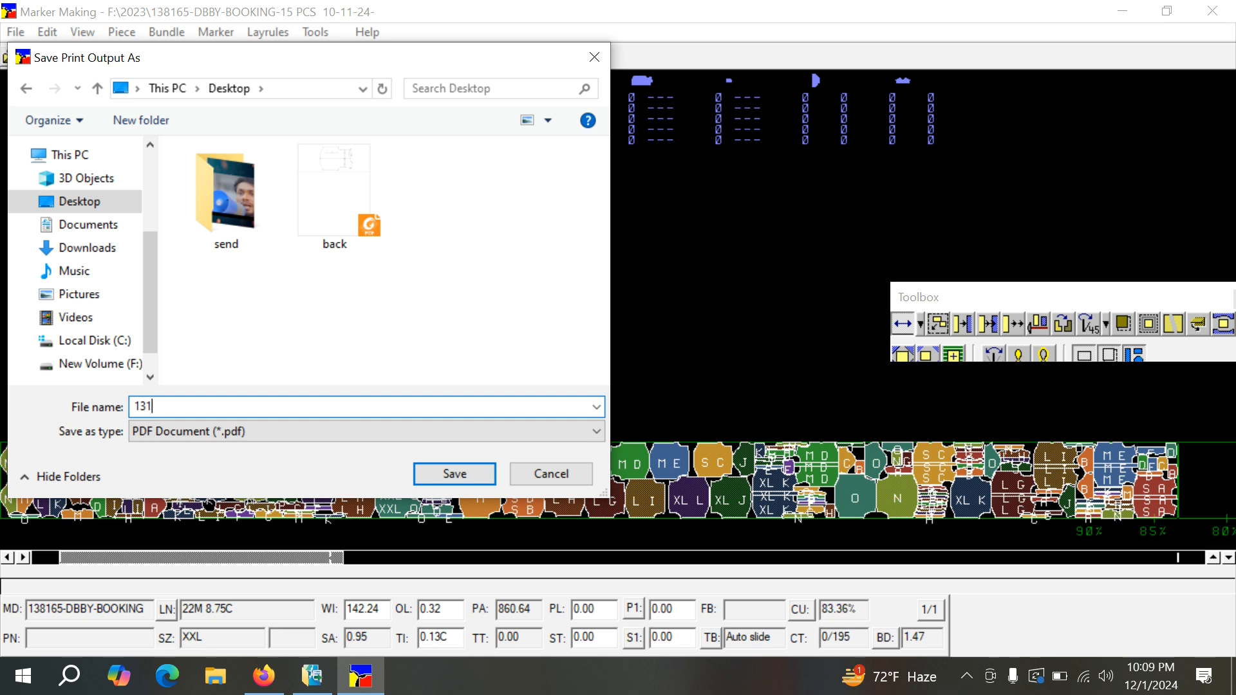
{"action": "type", "text": "65"}
{"action": "key", "text": "Left"}
{"action": "key", "text": "Left"}
{"action": "key", "text": "Left"}
{"action": "type", "text": "8"}
{"action": "left_click", "coordinate": [451, 475]}
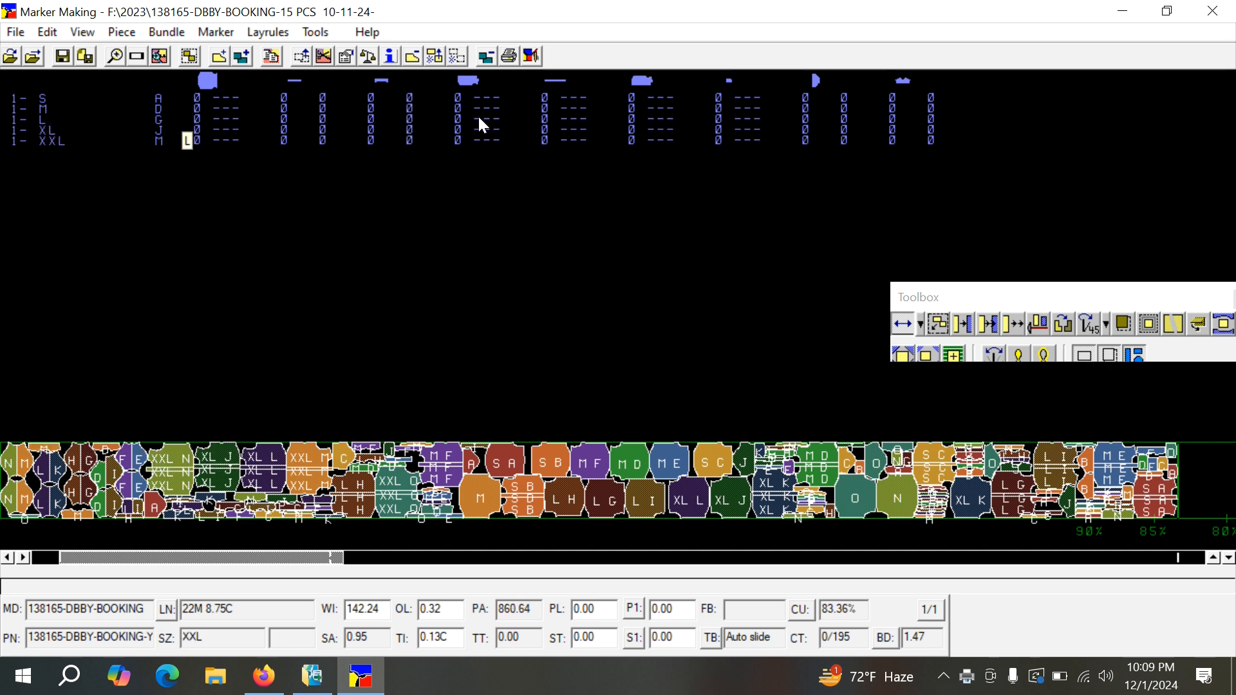
Review the marker's properties, including its order number, description and size quantities, without changing them.
{"action": "left_click", "coordinate": [390, 59]}
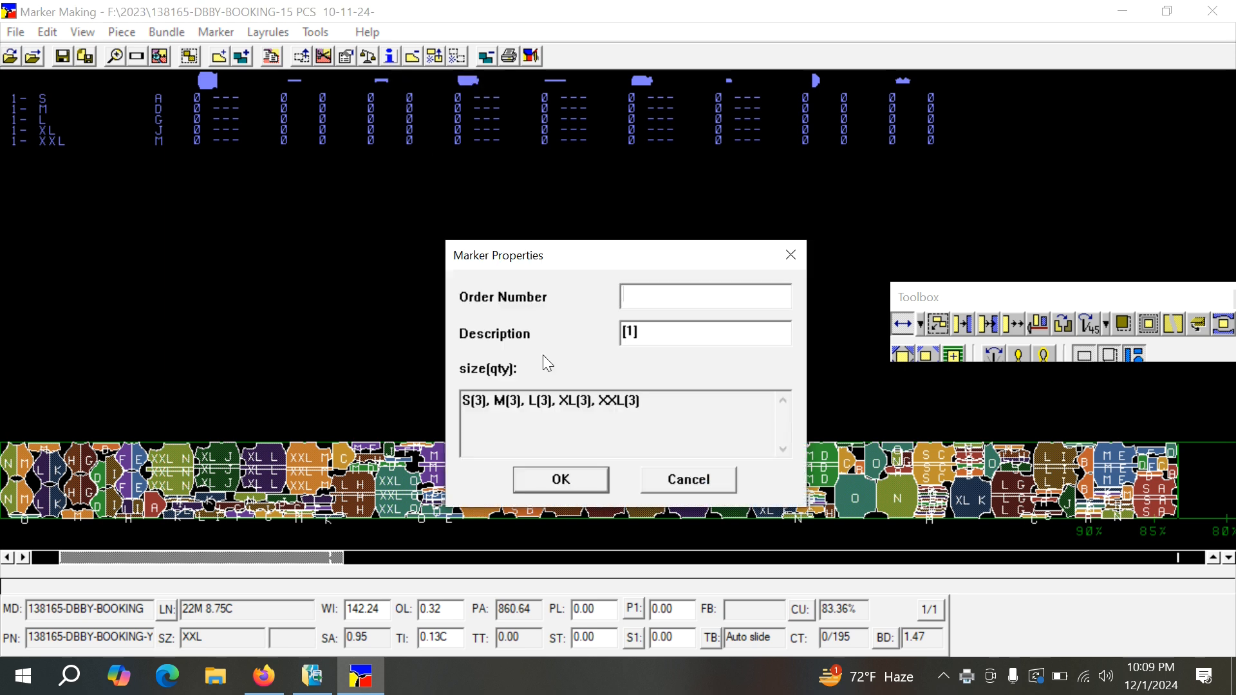
{"action": "left_click_drag", "start_coordinate": [553, 253], "coordinate": [488, 146]}
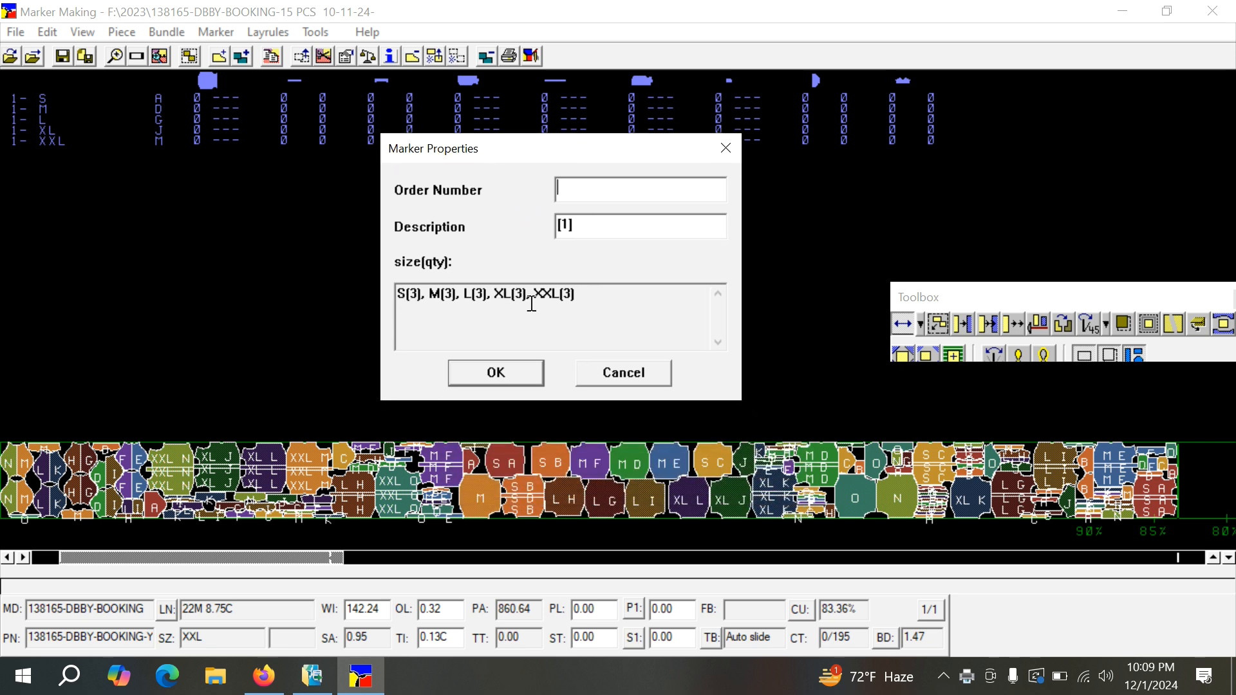
{"action": "left_click", "coordinate": [611, 374]}
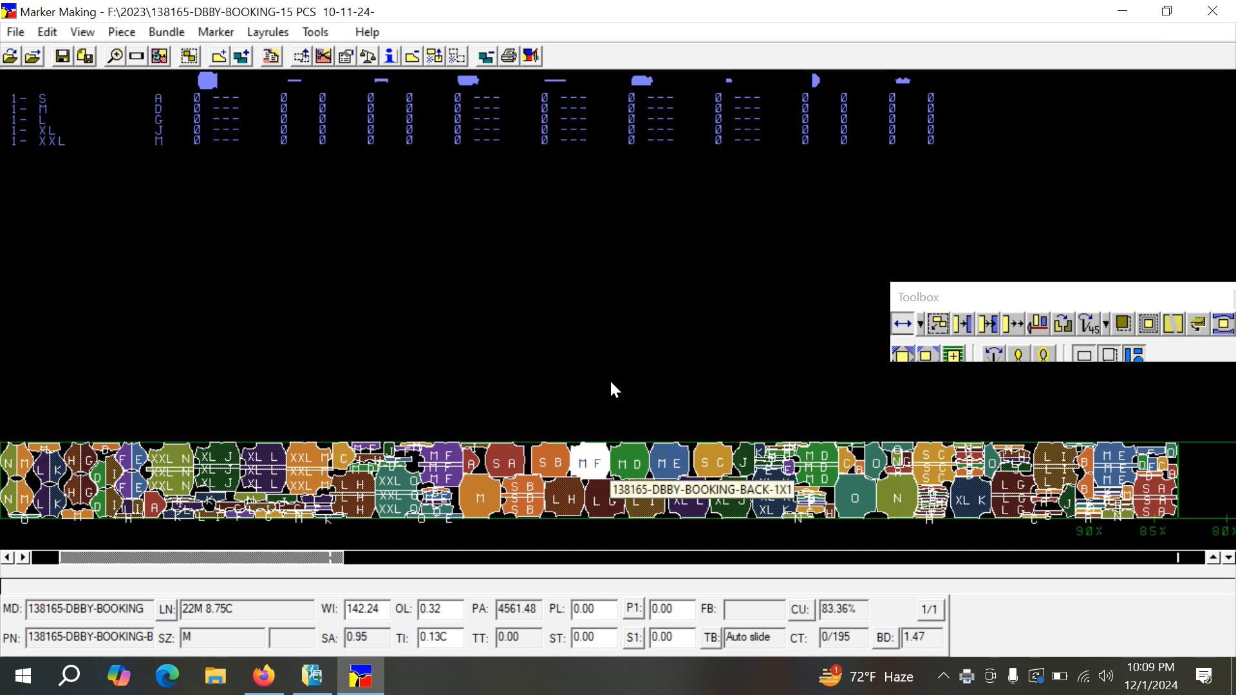